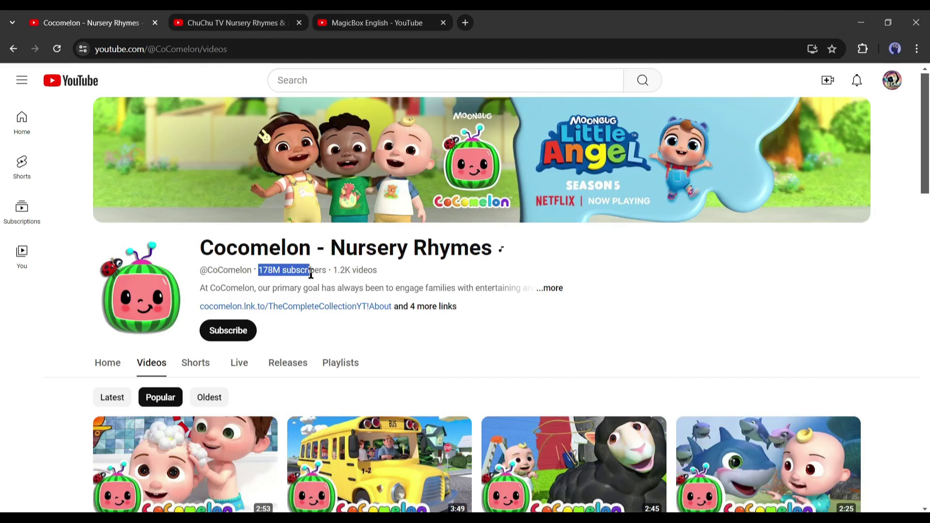
Scroll through Cocomelon's popular videos and the MagicBox English videos, then return to the top
{"action": "left_click", "coordinate": [312, 274]}
{"action": "scroll", "coordinate": [176, 290], "scroll_direction": "down", "scroll_amount": 5}
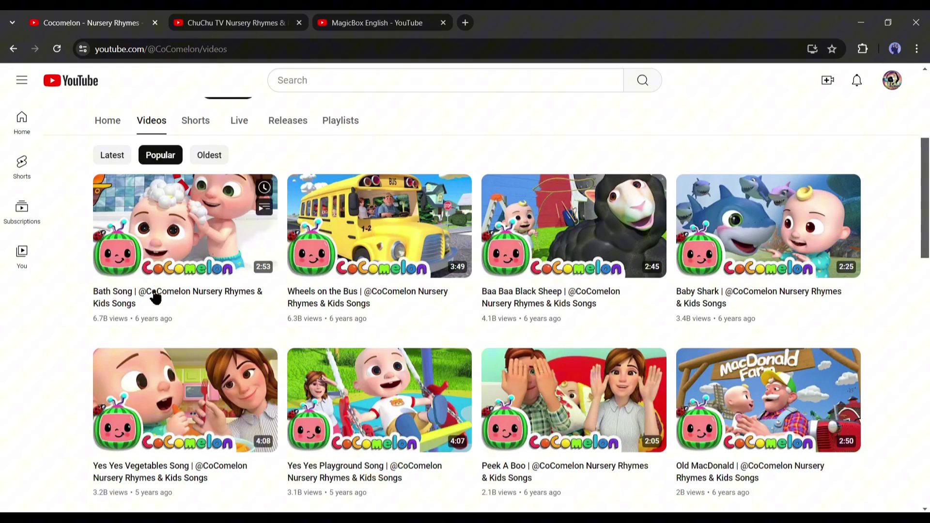
{"action": "scroll", "coordinate": [620, 326], "scroll_direction": "down", "scroll_amount": 5}
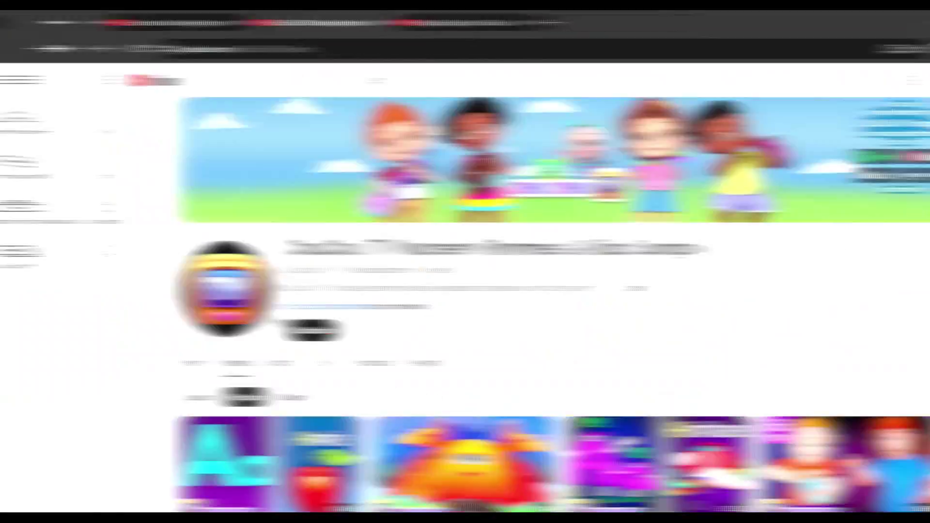
{"action": "scroll", "coordinate": [356, 291], "scroll_direction": "down", "scroll_amount": 5}
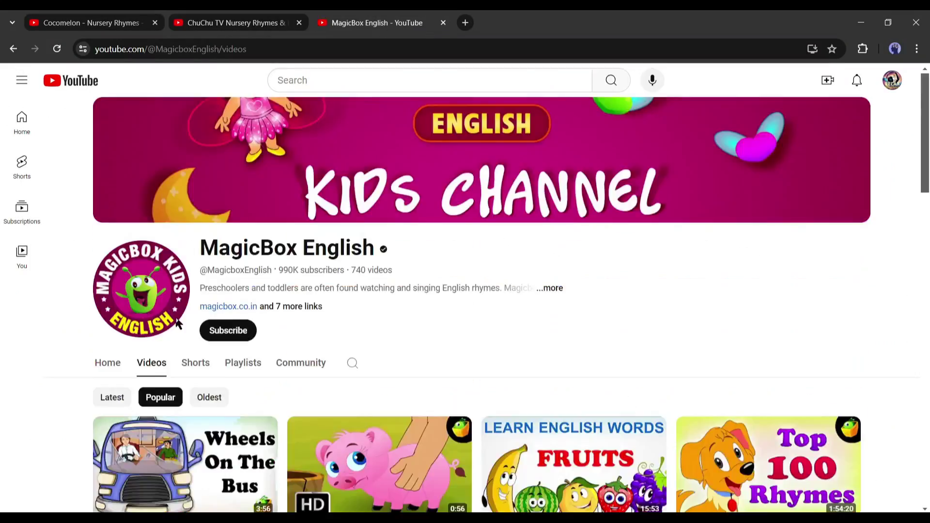
{"action": "scroll", "coordinate": [621, 324], "scroll_direction": "down", "scroll_amount": 6}
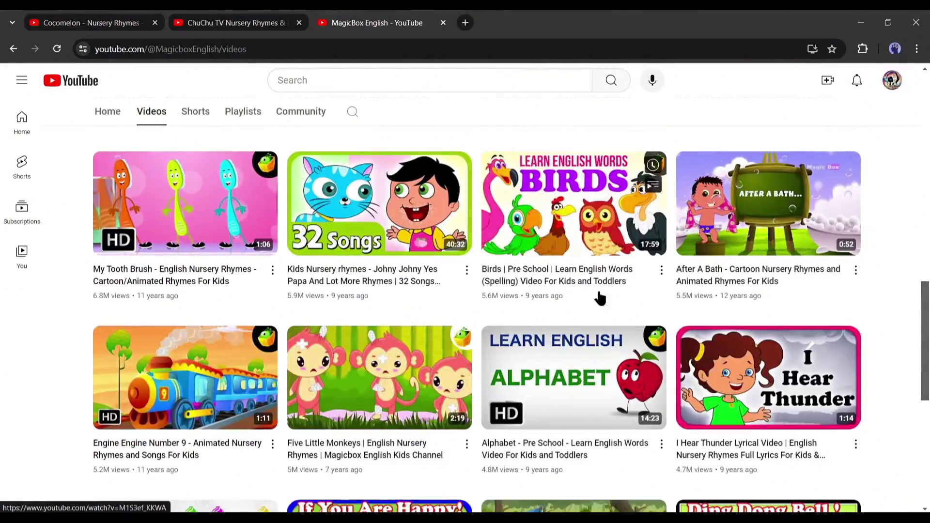
{"action": "scroll", "coordinate": [472, 290], "scroll_direction": "up", "scroll_amount": 12}
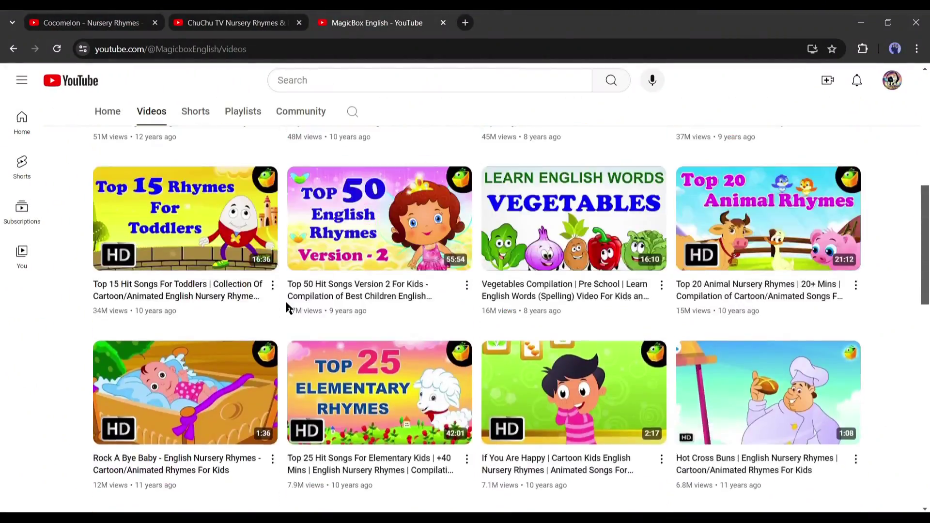
{"action": "scroll", "coordinate": [289, 310], "scroll_direction": "up", "scroll_amount": 3}
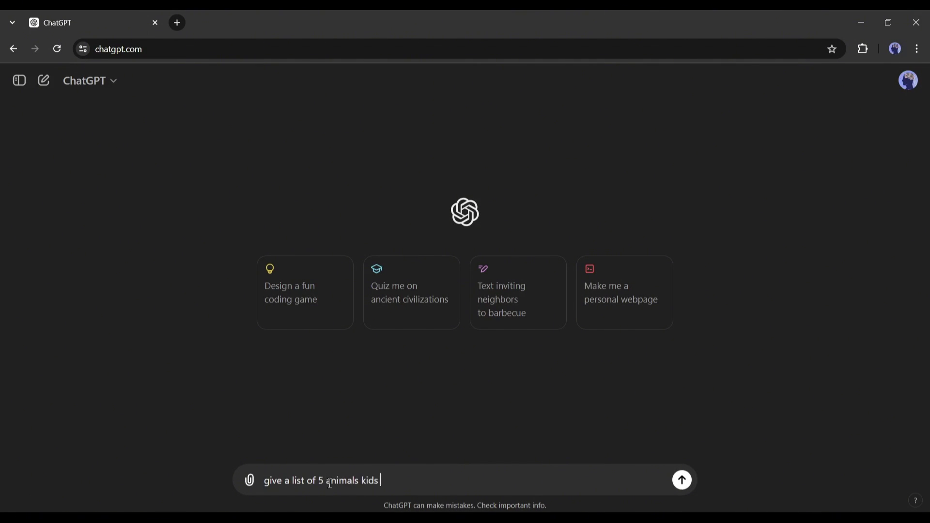
Ask ChatGPT for a list of 5 animals kids really like and review the answer
{"action": "type", "text": "y like"}
{"action": "key", "text": "Return"}
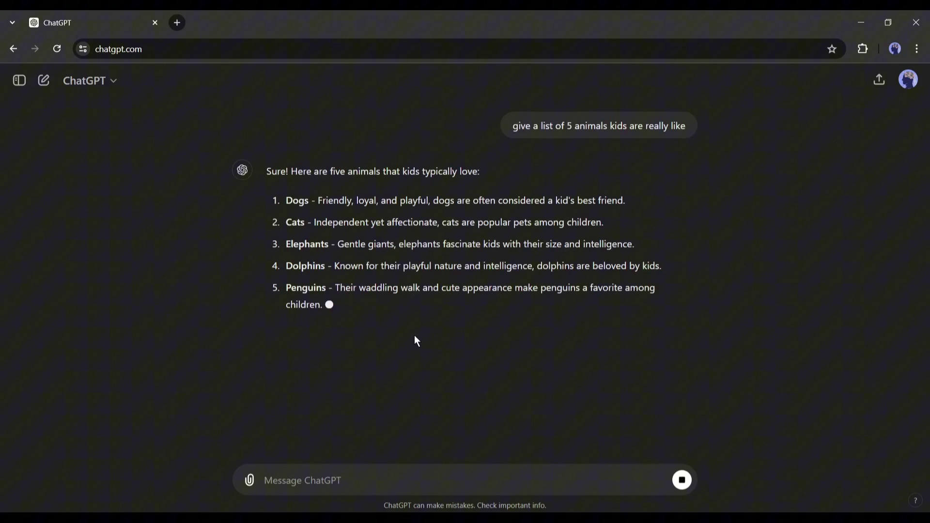
{"action": "left_click_drag", "start_coordinate": [287, 199], "coordinate": [731, 291]}
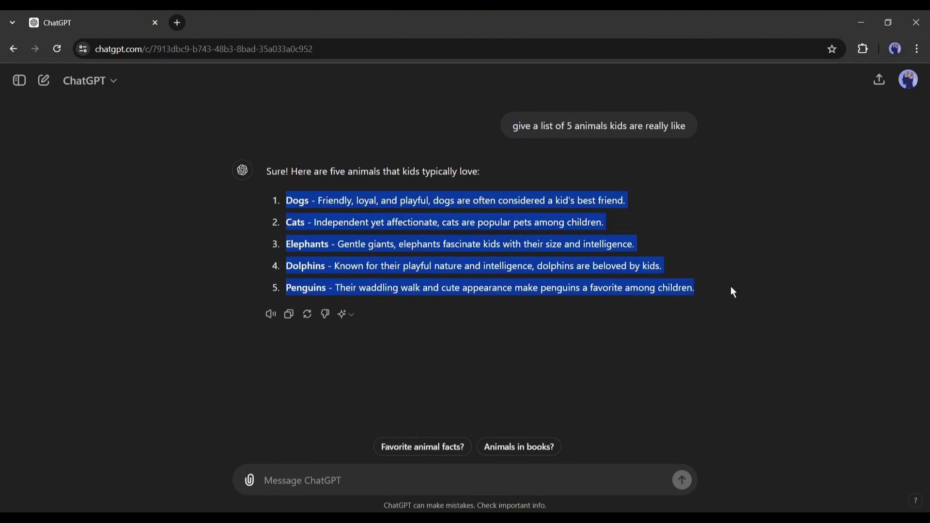
{"action": "left_click", "coordinate": [491, 281]}
{"action": "left_click_drag", "start_coordinate": [260, 200], "coordinate": [676, 299]}
{"action": "left_click", "coordinate": [677, 299]}
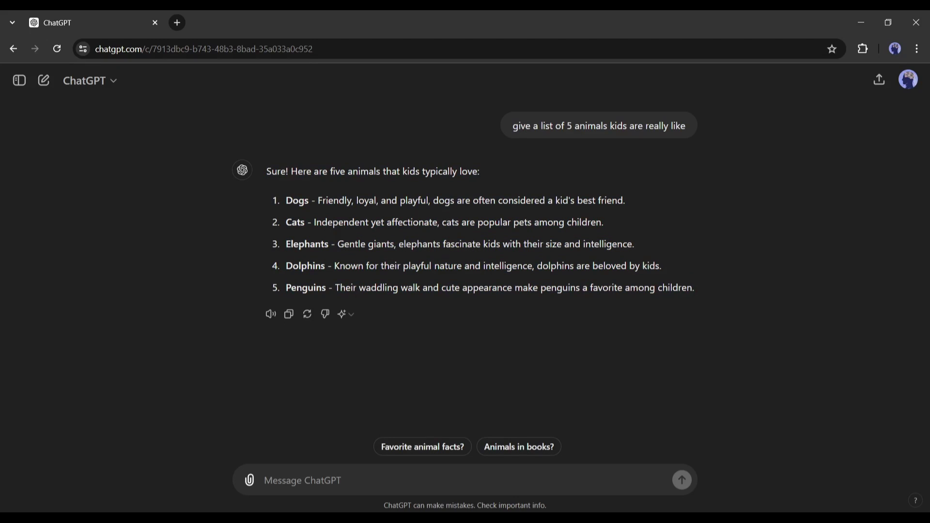
Ask ChatGPT to write a kids' song using these animals' names
{"action": "left_click", "coordinate": [328, 471]}
{"action": "type", "text": "I want to write a song with these animals name. Can you please write a"}
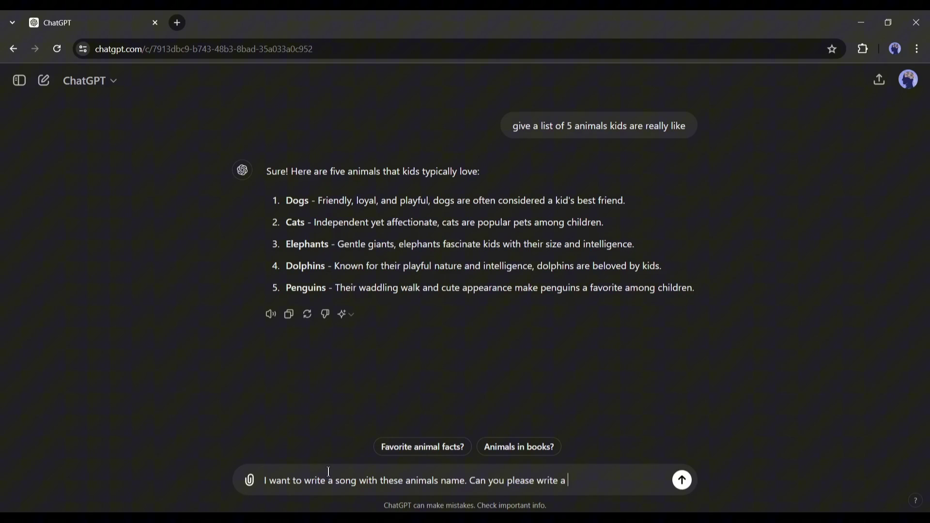
{"action": "type", "text": "hese animals name "}
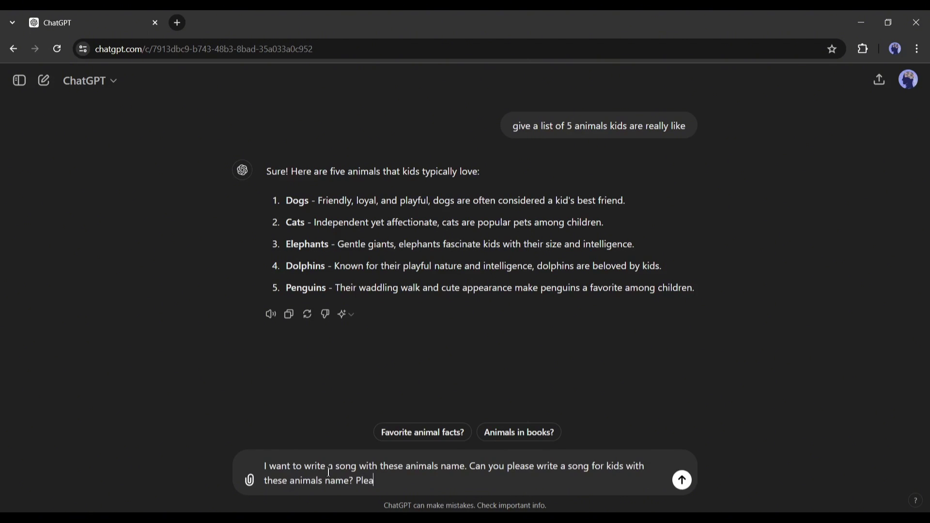
{"action": "type", "text": "se make"}
{"action": "key", "text": "ctrl+shift+Left"}
{"action": "key", "text": "ctrl+shift+Left"}
{"action": "type", "text": "The saong"}
{"action": "key", "text": "Return"}
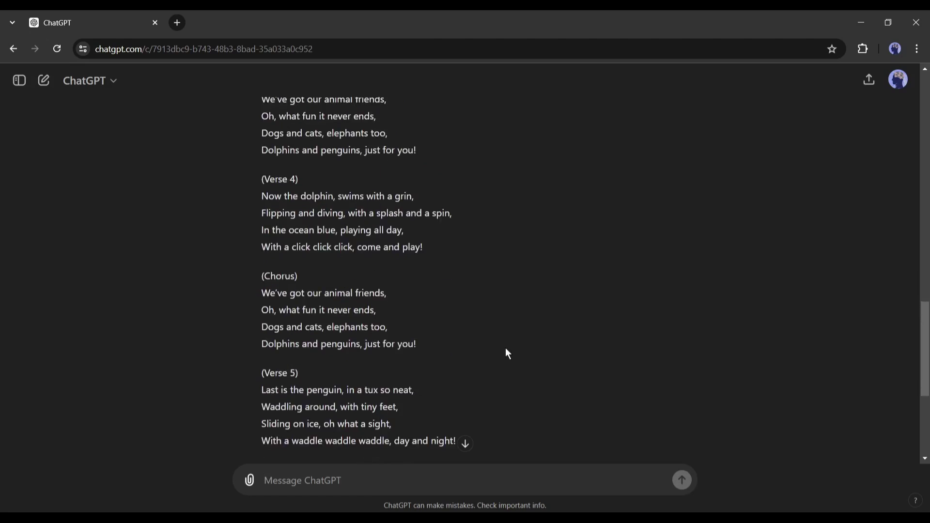
{"action": "scroll", "coordinate": [360, 402], "scroll_direction": "up", "scroll_amount": 20}
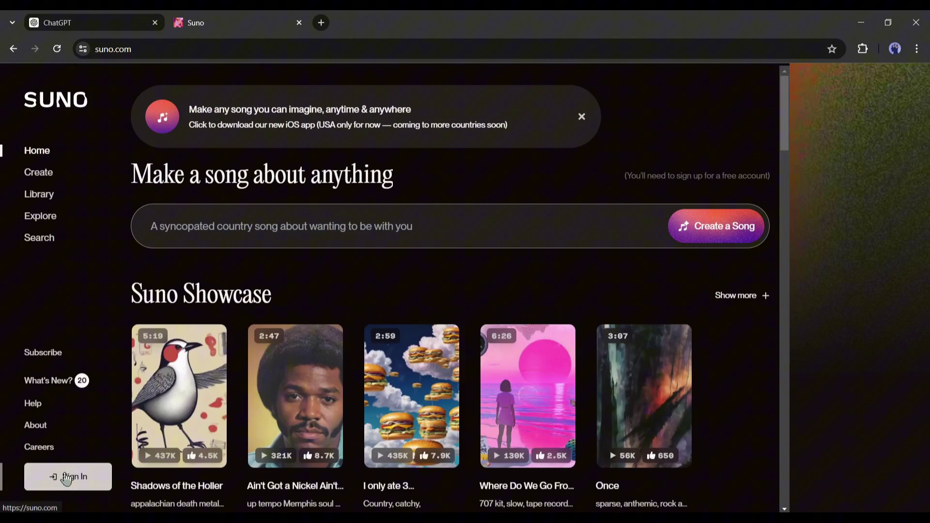
Search Google for 'suno AI', open suno.com and check the account menu showing 490 credits
{"action": "left_click", "coordinate": [66, 479]}
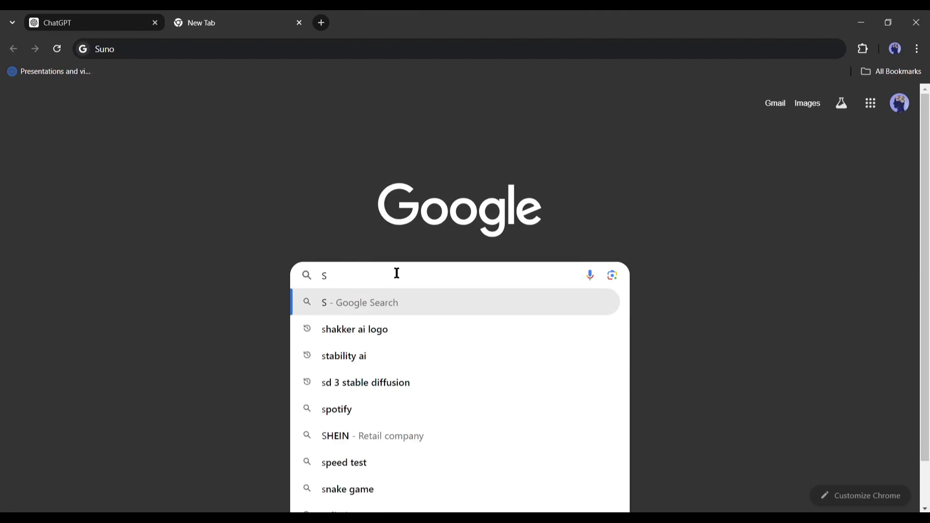
{"action": "type", "text": "uno AI"}
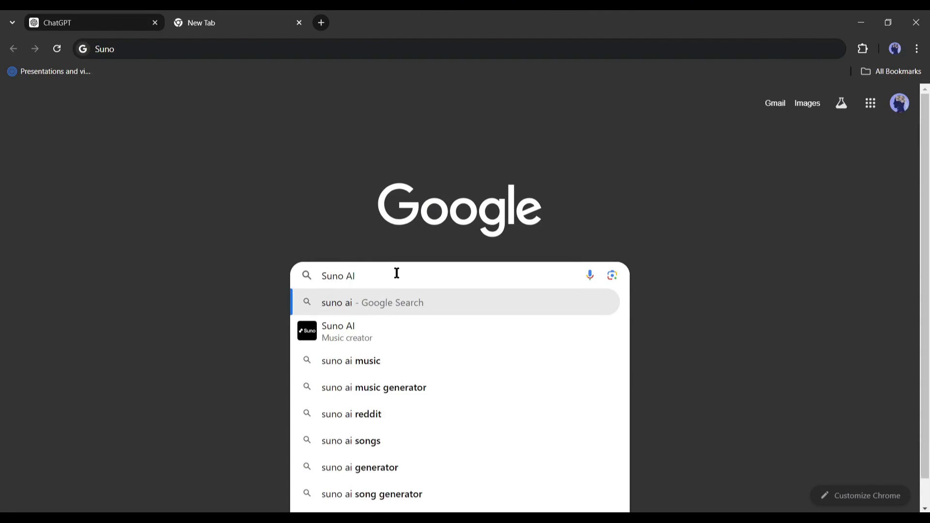
{"action": "key", "text": "Return"}
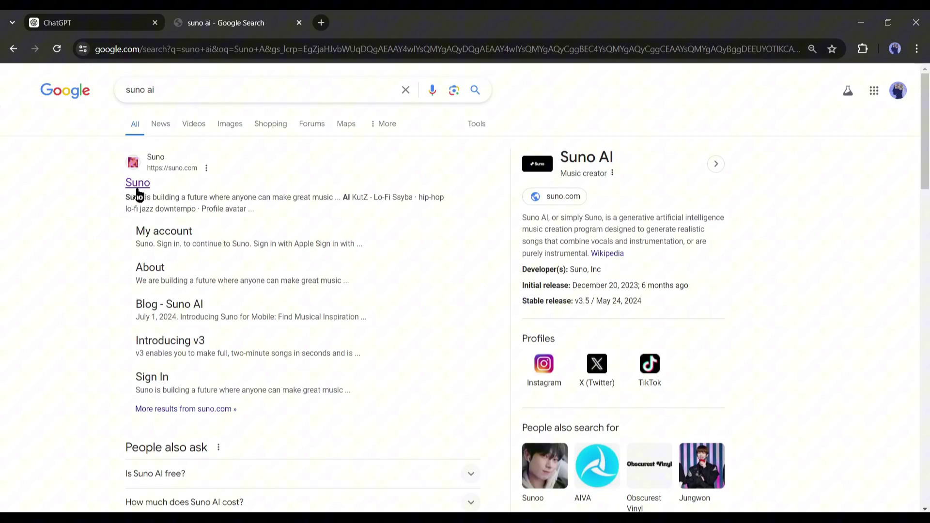
{"action": "left_click", "coordinate": [138, 189]}
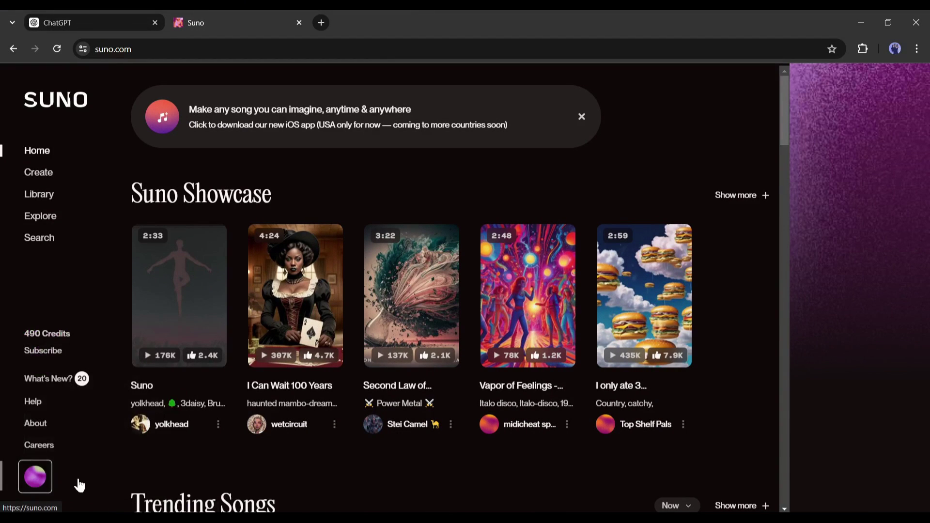
{"action": "left_click", "coordinate": [35, 477]}
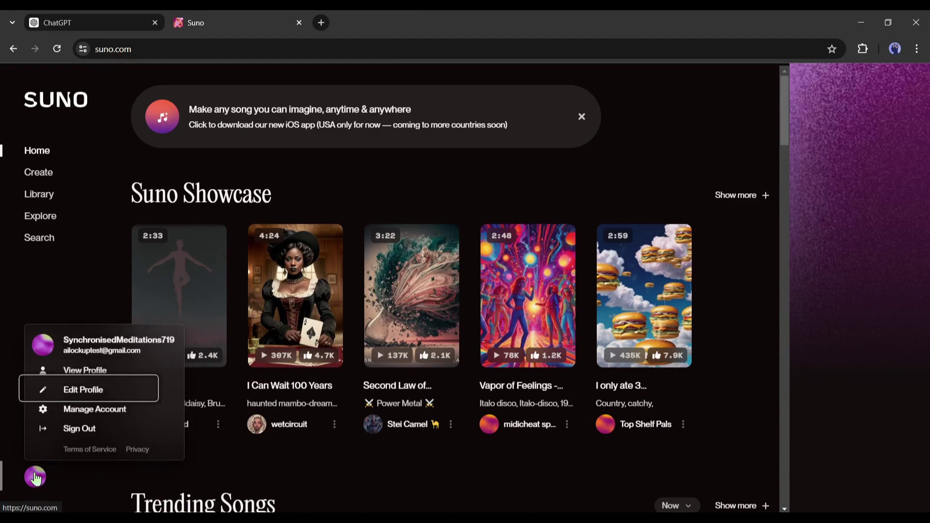
{"action": "left_click", "coordinate": [36, 477]}
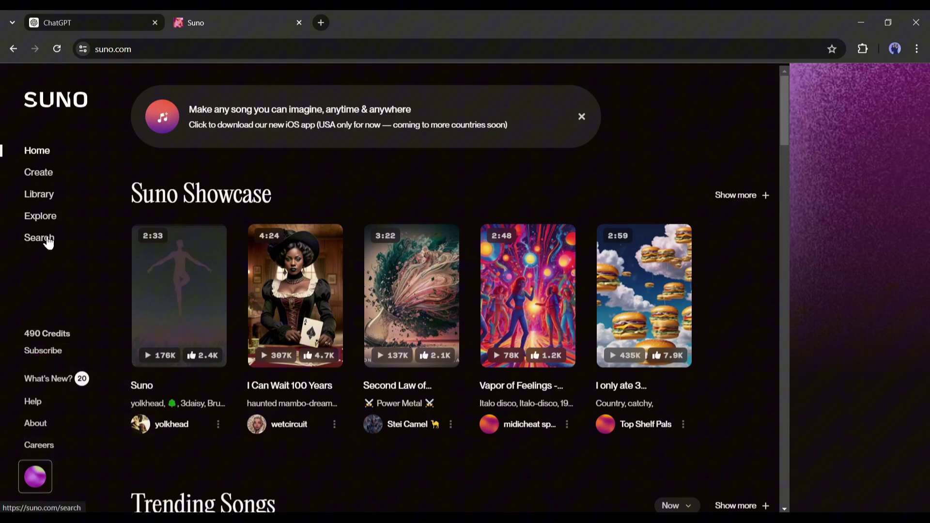
On Suno's Create page, enter the song description 'A kids learning song about animals'
{"action": "left_click", "coordinate": [46, 182]}
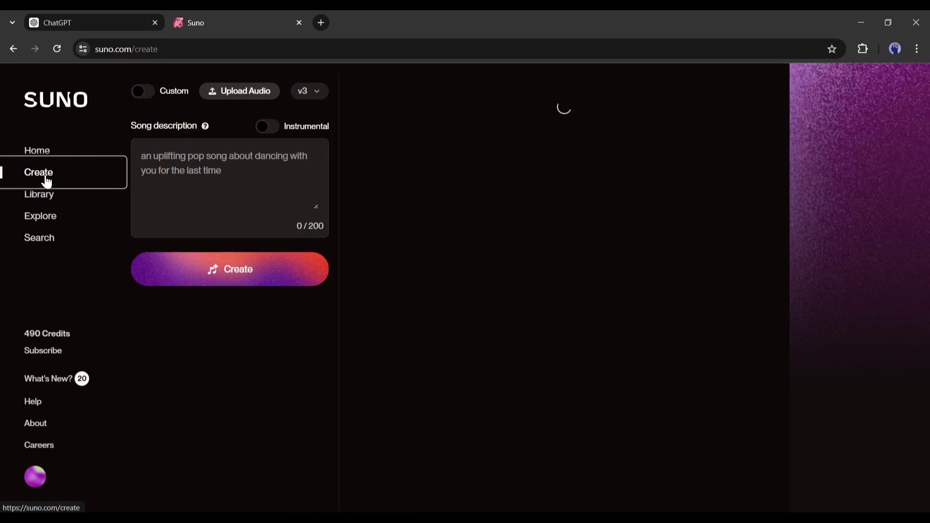
{"action": "scroll", "coordinate": [515, 273], "scroll_direction": "down", "scroll_amount": 5}
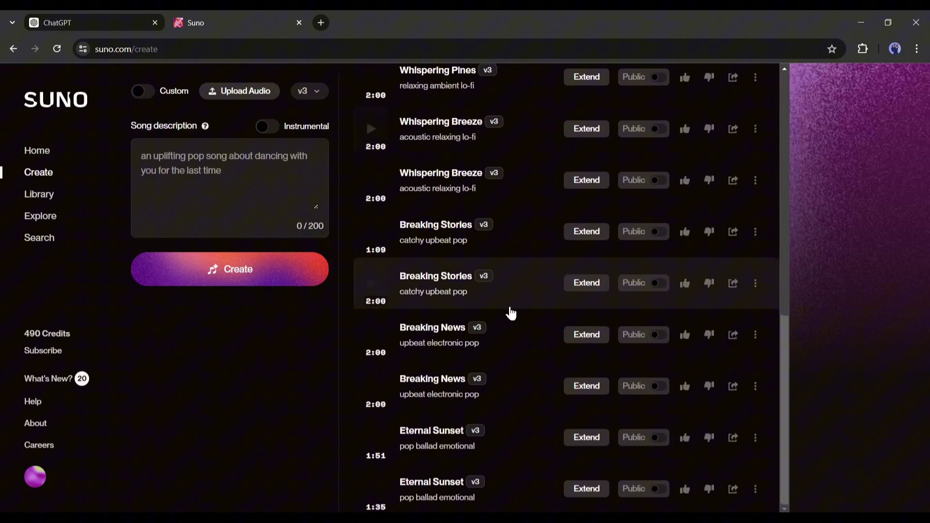
{"action": "scroll", "coordinate": [498, 416], "scroll_direction": "up", "scroll_amount": 5}
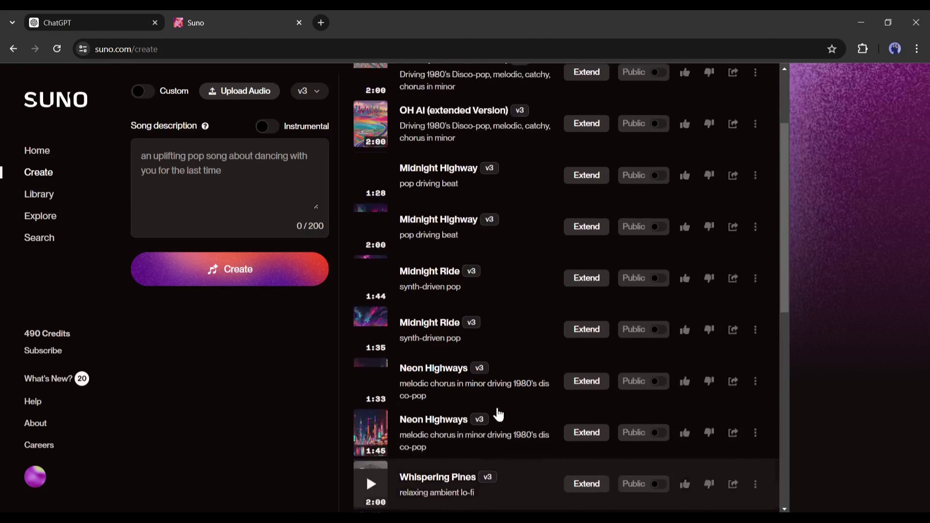
{"action": "scroll", "coordinate": [498, 409], "scroll_direction": "down", "scroll_amount": 10}
{"action": "scroll", "coordinate": [498, 403], "scroll_direction": "down", "scroll_amount": 3}
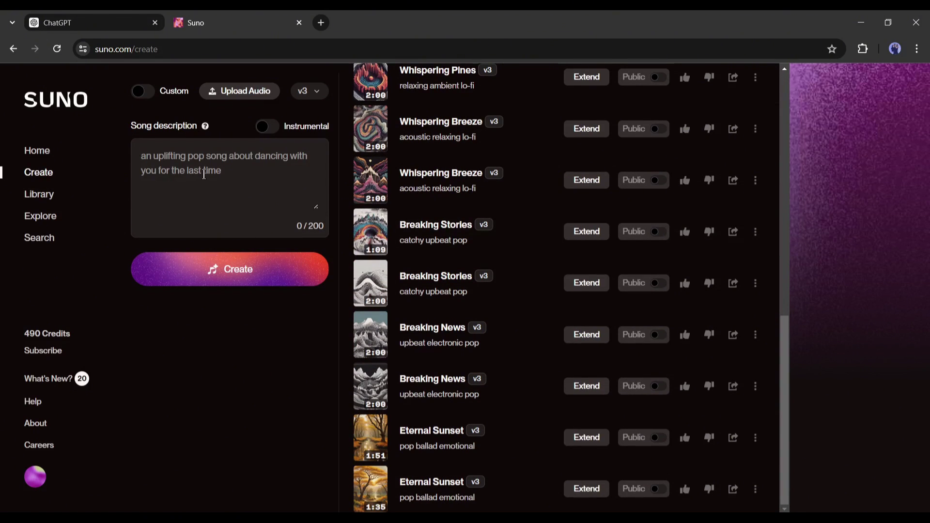
{"action": "type", "text": "A"}
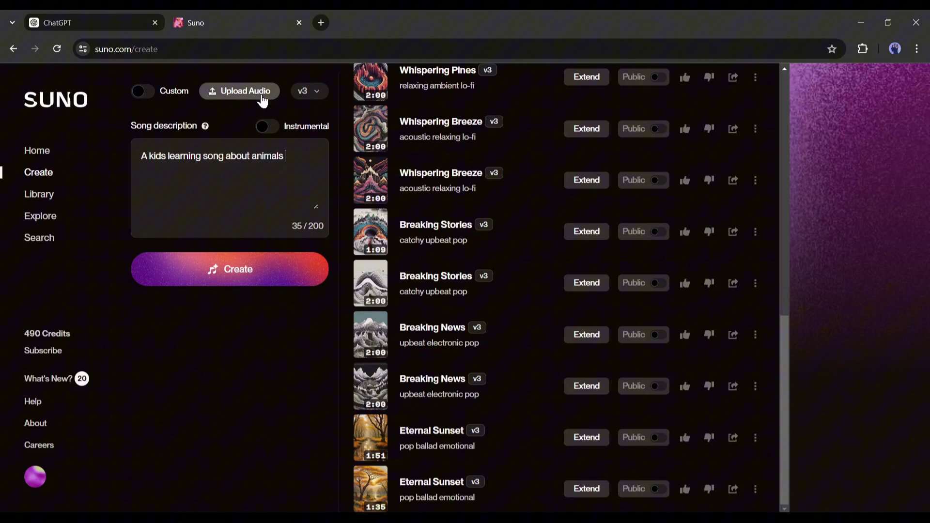
{"action": "left_click", "coordinate": [248, 99]}
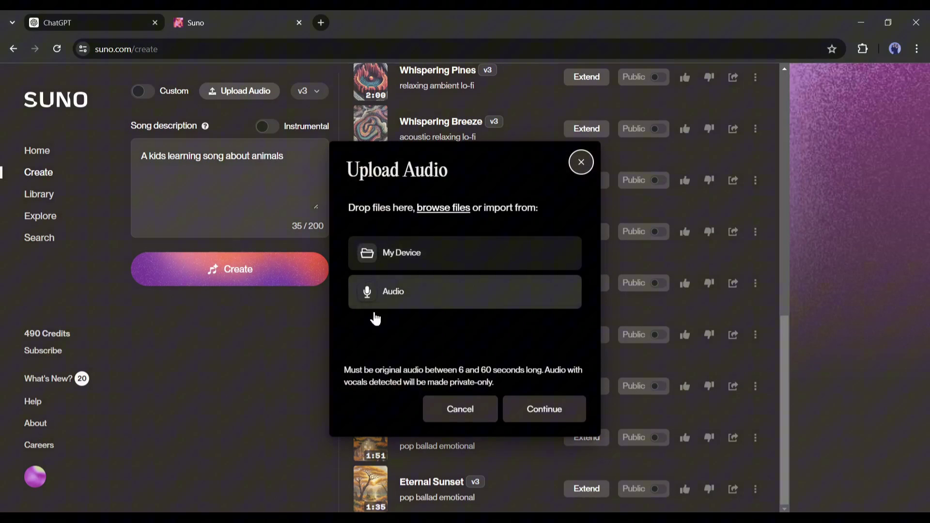
{"action": "left_click", "coordinate": [581, 163]}
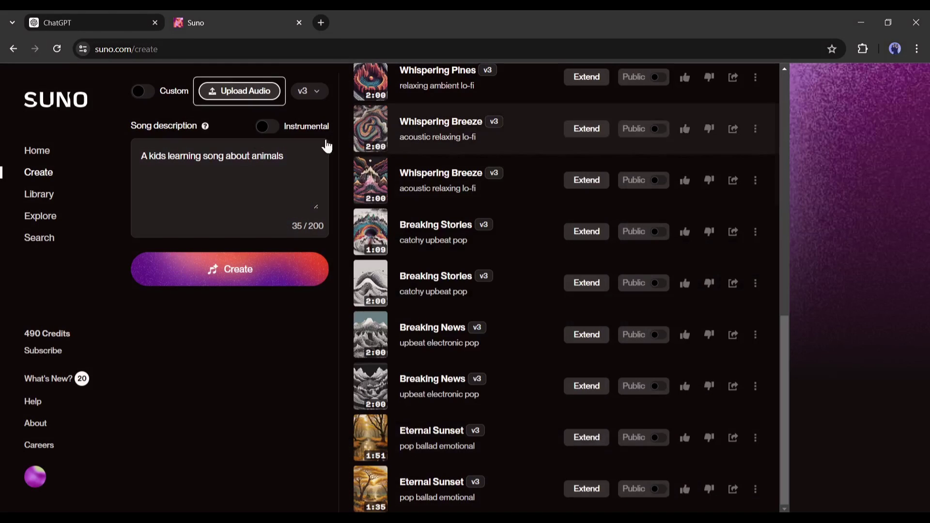
Switch the model to v3.5 and generate two songs from the description
{"action": "left_click", "coordinate": [310, 90]}
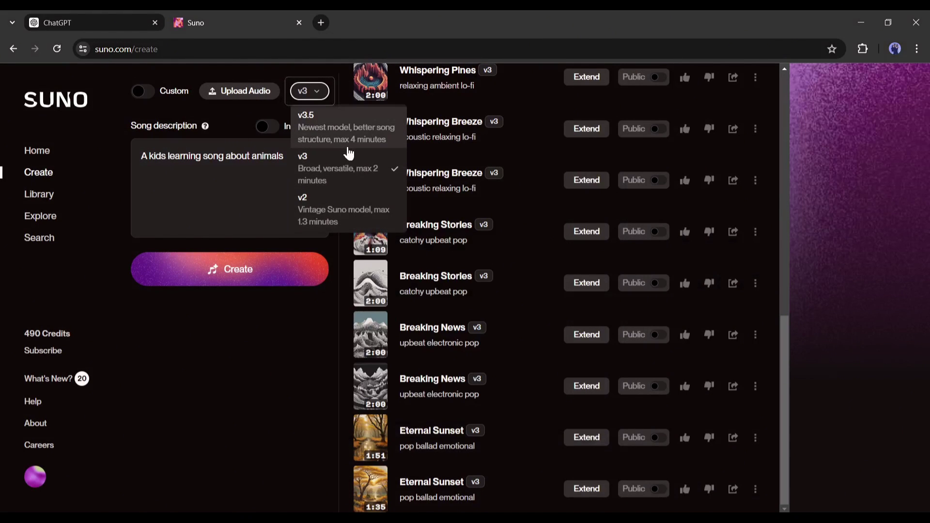
{"action": "left_click", "coordinate": [332, 134]}
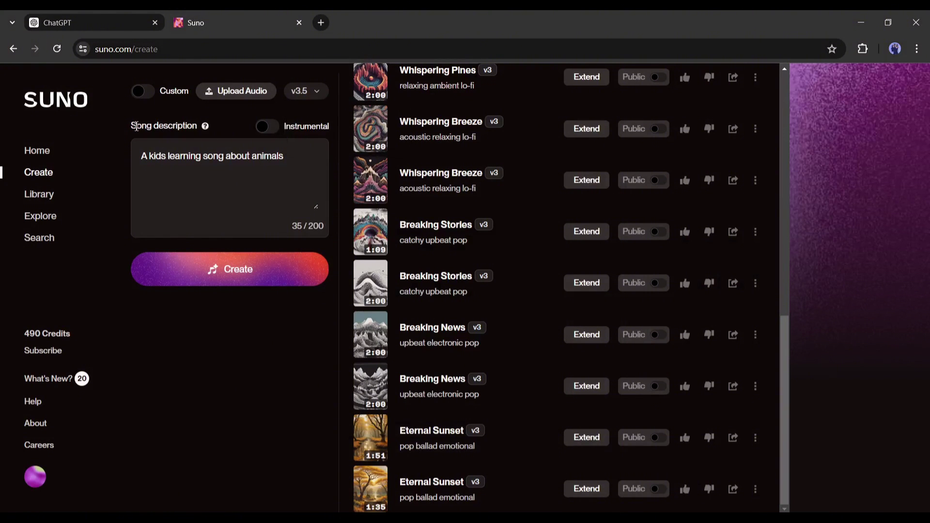
{"action": "left_click_drag", "start_coordinate": [136, 126], "coordinate": [326, 126]}
{"action": "left_click", "coordinate": [316, 124]}
{"action": "left_click", "coordinate": [274, 131]}
{"action": "left_click", "coordinate": [217, 280]}
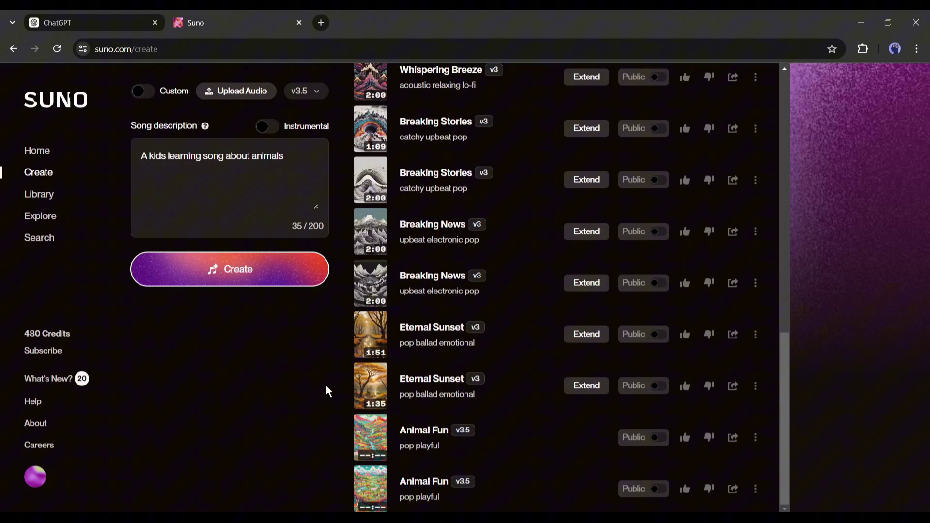
Play the first Animal Fun song, then play the second Animal Fun version to compare
{"action": "left_click", "coordinate": [371, 437]}
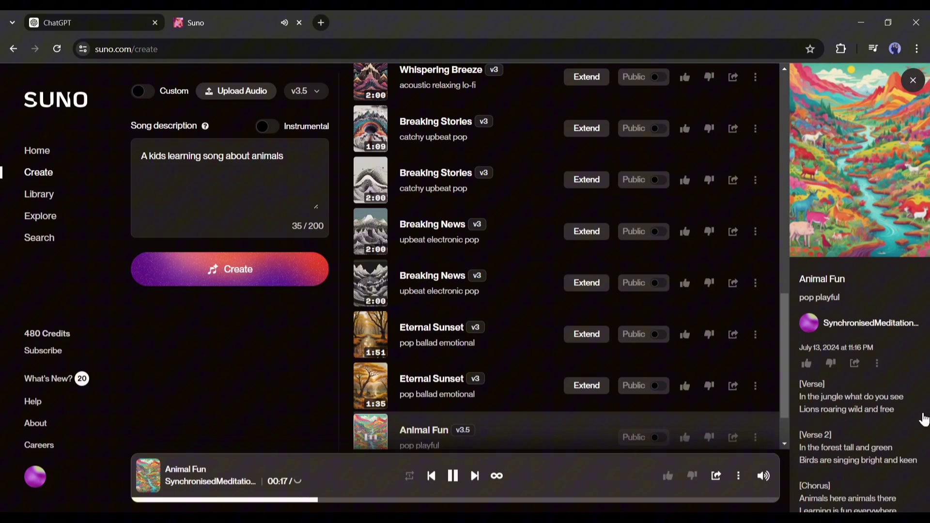
{"action": "scroll", "coordinate": [923, 420], "scroll_direction": "down", "scroll_amount": 1}
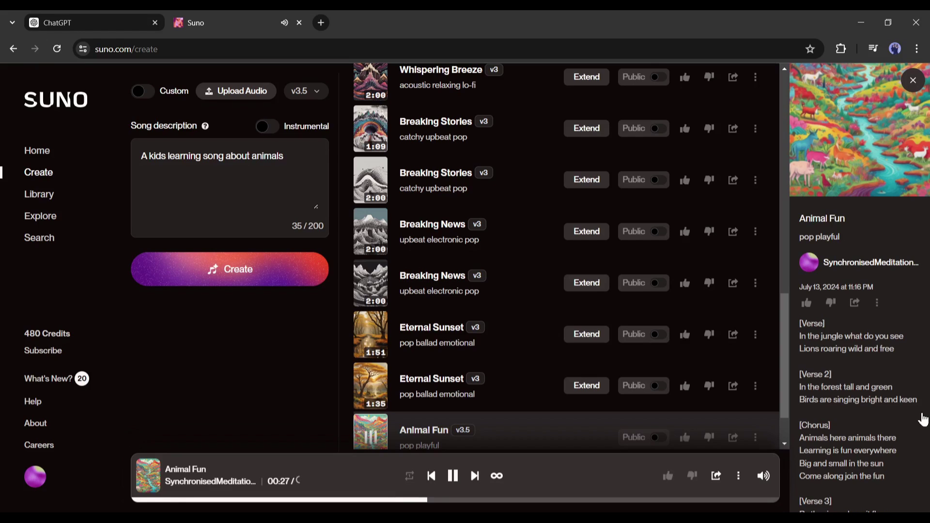
{"action": "scroll", "coordinate": [923, 420], "scroll_direction": "down", "scroll_amount": 1}
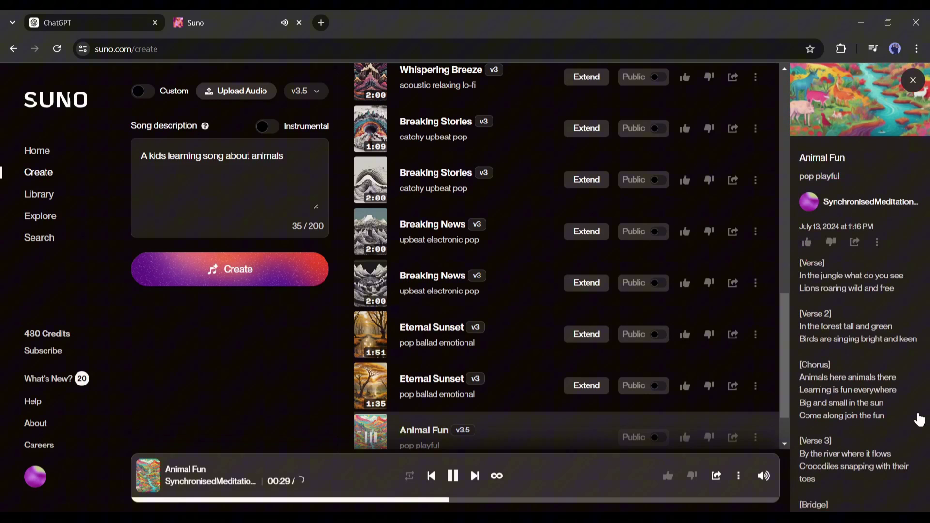
{"action": "scroll", "coordinate": [366, 402], "scroll_direction": "down", "scroll_amount": 1}
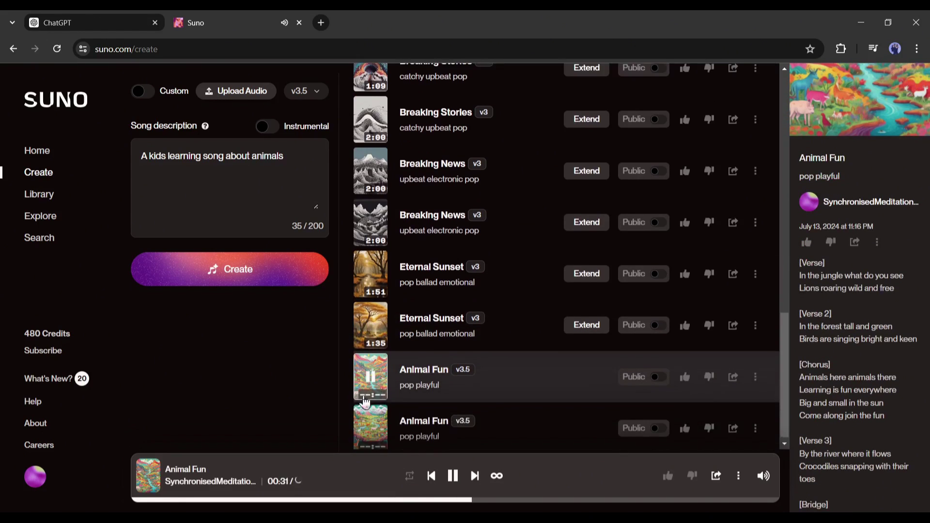
{"action": "left_click", "coordinate": [364, 413]}
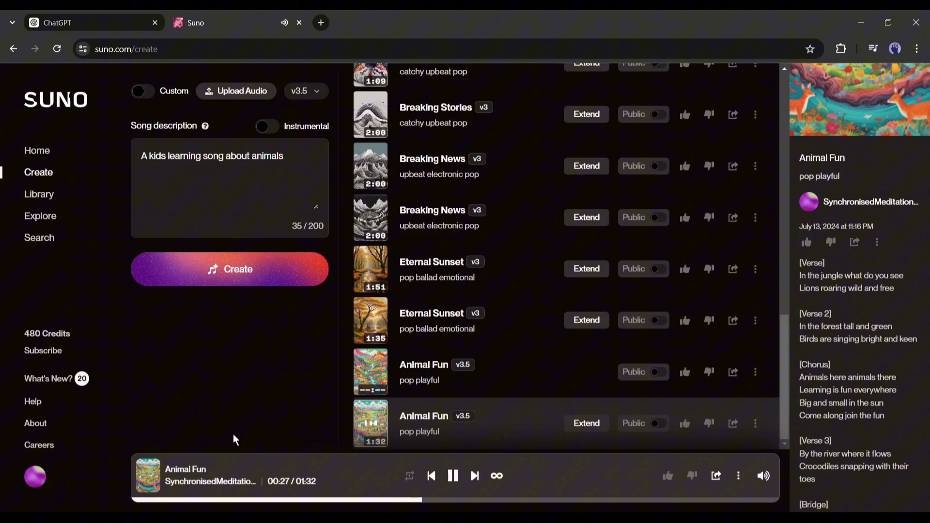
Pause the Animal Fun song at 0:29, check its Download option, then return to ChatGPT's lyrics
{"action": "left_click", "coordinate": [371, 424]}
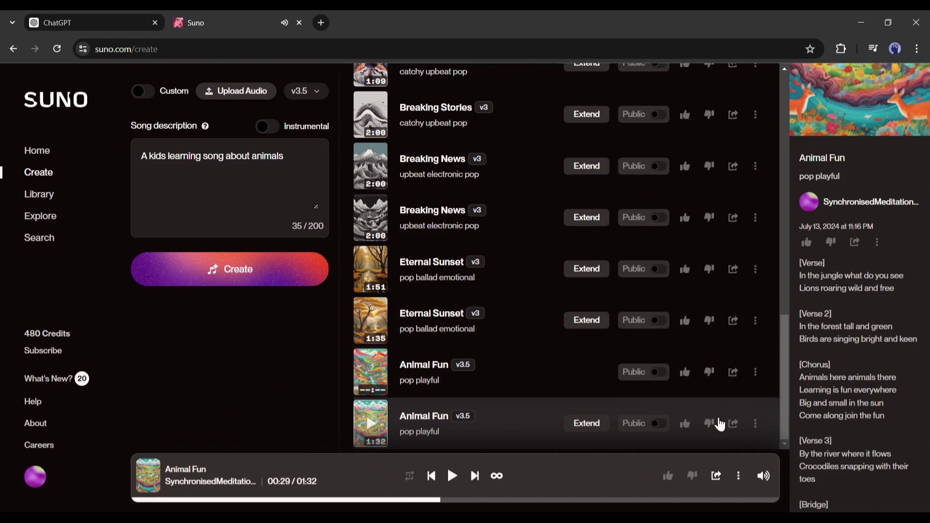
{"action": "left_click", "coordinate": [757, 424]}
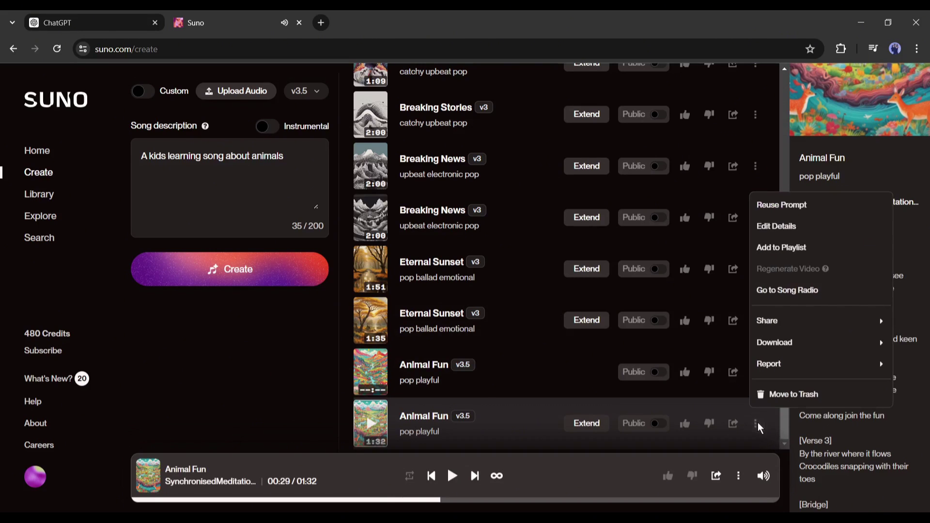
{"action": "mouse_move", "coordinate": [806, 353]}
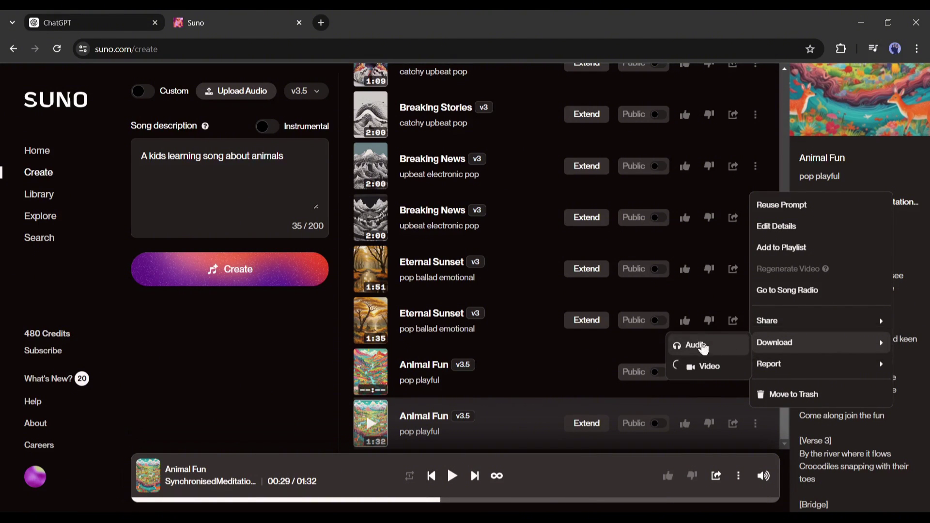
{"action": "left_click", "coordinate": [224, 398]}
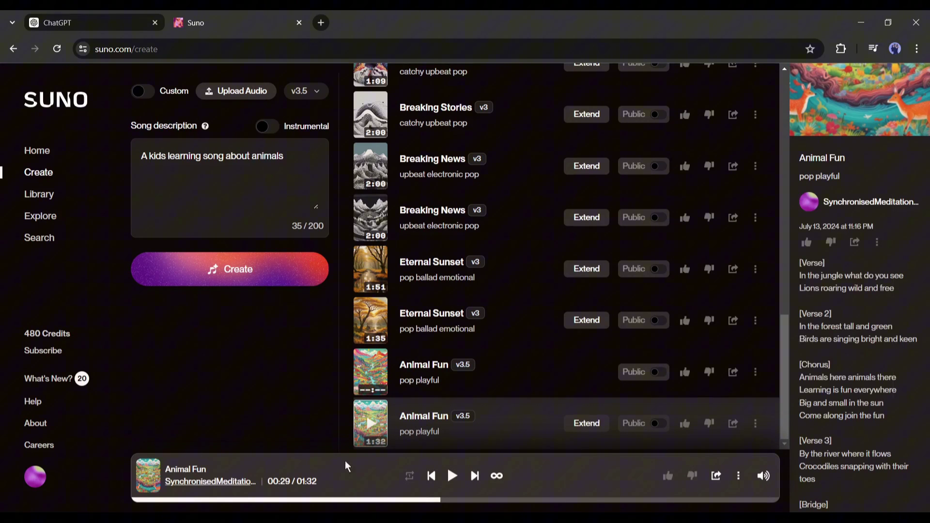
{"action": "left_click", "coordinate": [146, 22]}
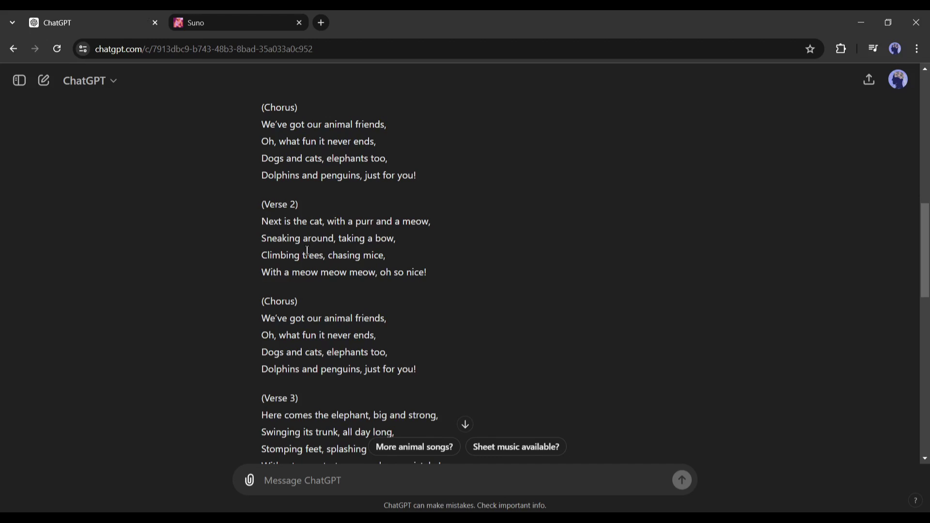
Turn on Custom mode on Suno's create page
{"action": "scroll", "coordinate": [307, 250], "scroll_direction": "down", "scroll_amount": 6}
{"action": "scroll", "coordinate": [318, 298], "scroll_direction": "up", "scroll_amount": 8}
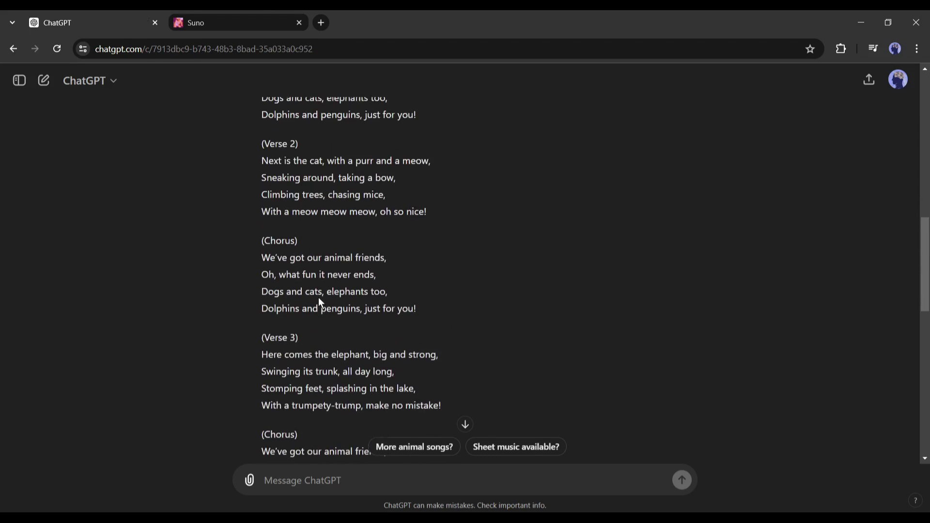
{"action": "left_click", "coordinate": [252, 13]}
{"action": "scroll", "coordinate": [819, 320], "scroll_direction": "down", "scroll_amount": 2}
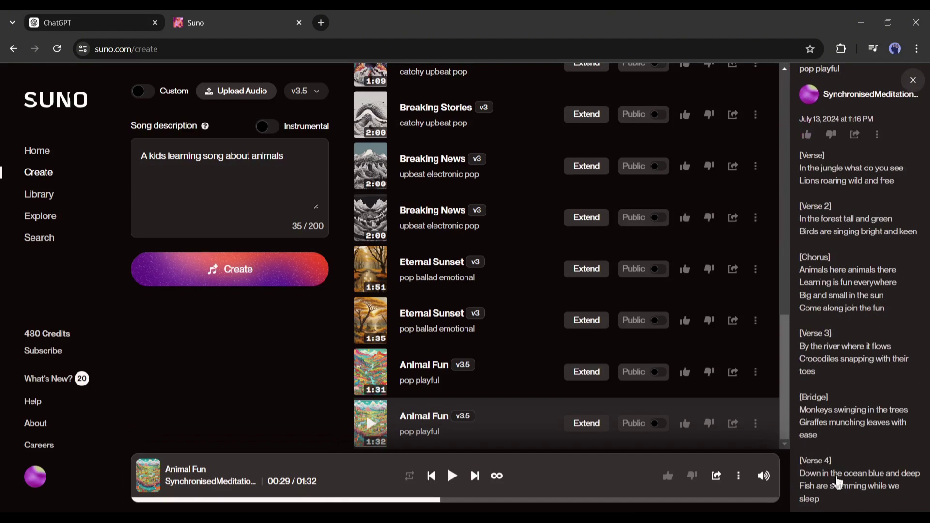
{"action": "scroll", "coordinate": [838, 483], "scroll_direction": "up", "scroll_amount": 4}
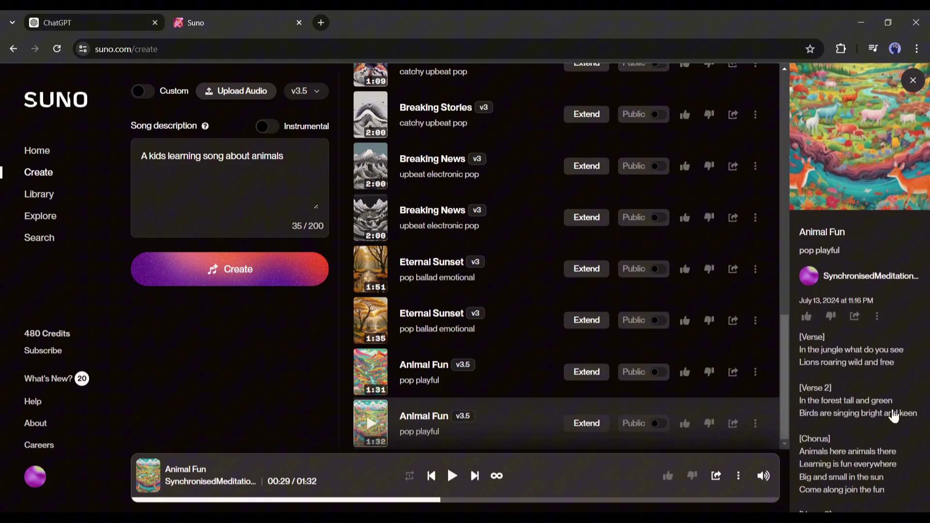
{"action": "left_click", "coordinate": [143, 92]}
Paste ChatGPT's animal friends song lyrics into Suno's Lyrics box (1756 characters)
{"action": "left_click", "coordinate": [54, 22]}
{"action": "left_click_drag", "start_coordinate": [260, 218], "coordinate": [463, 339]}
{"action": "scroll", "coordinate": [463, 339], "scroll_direction": "up", "scroll_amount": 10}
{"action": "left_click", "coordinate": [204, 23]}
{"action": "left_click", "coordinate": [235, 194]}
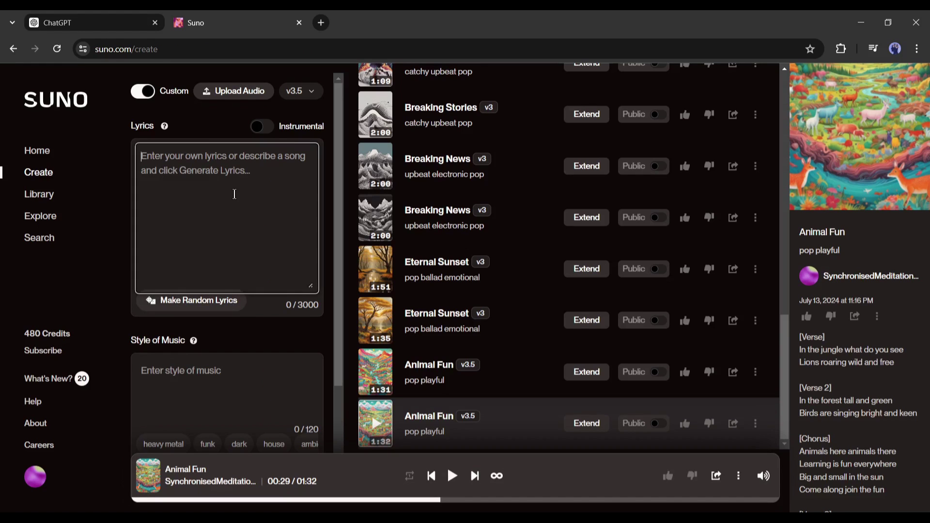
{"action": "key", "text": "ctrl+v"}
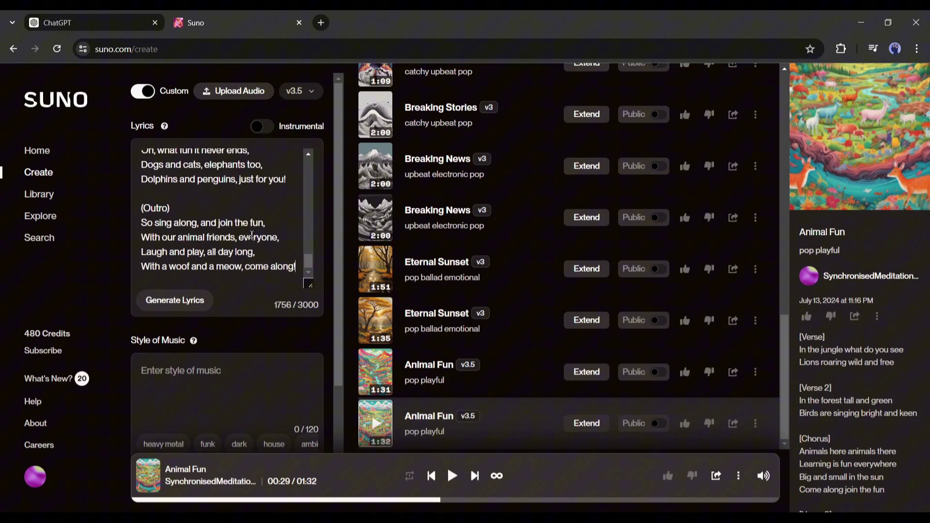
{"action": "scroll", "coordinate": [252, 235], "scroll_direction": "up", "scroll_amount": 1}
{"action": "scroll", "coordinate": [216, 241], "scroll_direction": "up", "scroll_amount": 8}
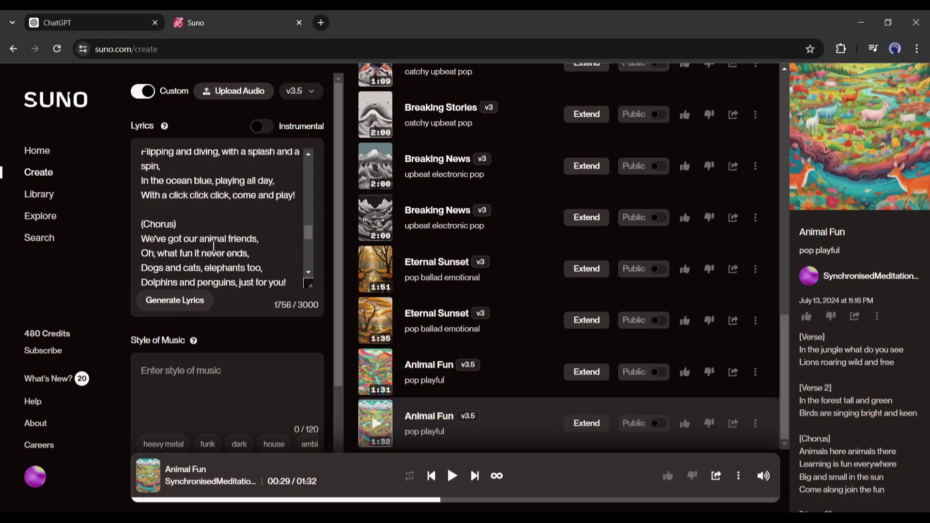
{"action": "scroll", "coordinate": [245, 272], "scroll_direction": "down", "scroll_amount": 5}
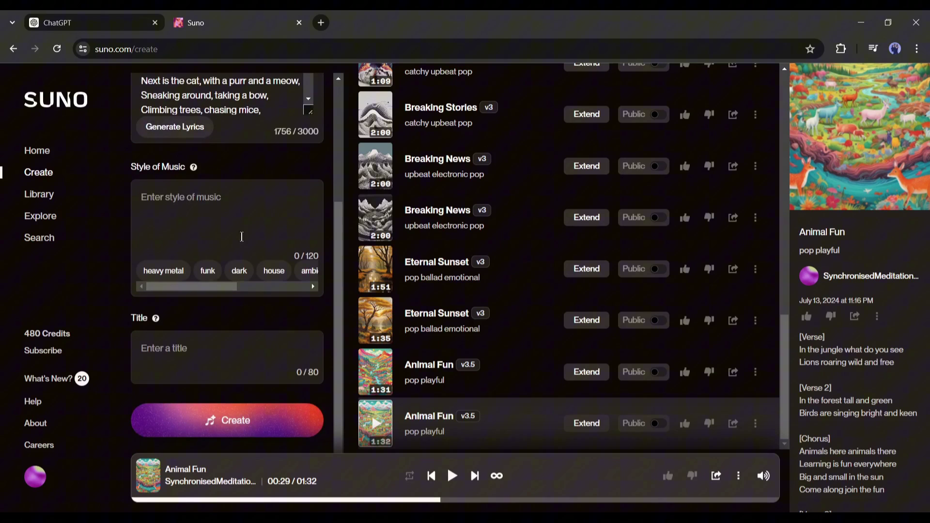
Ask ChatGPT to suggest a music style for the song and copy 'Folk'
{"action": "left_click", "coordinate": [204, 208]}
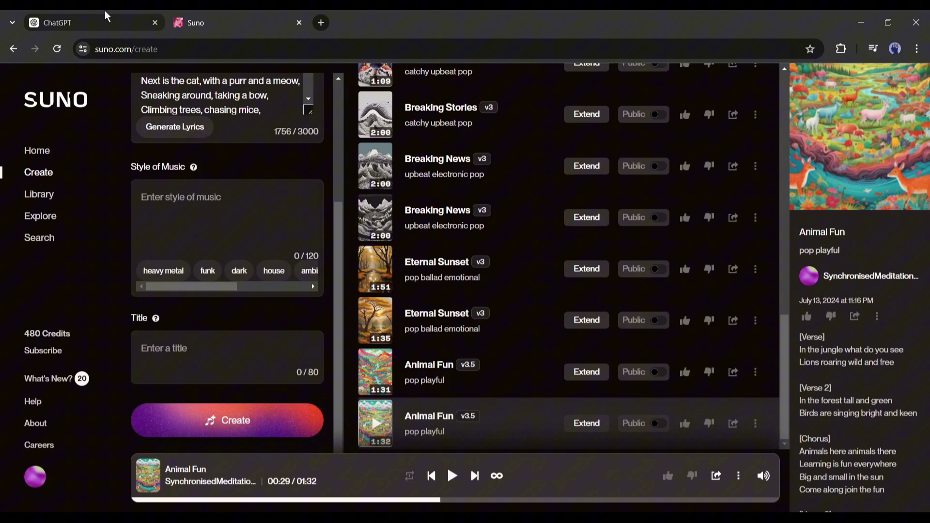
{"action": "left_click", "coordinate": [92, 14]}
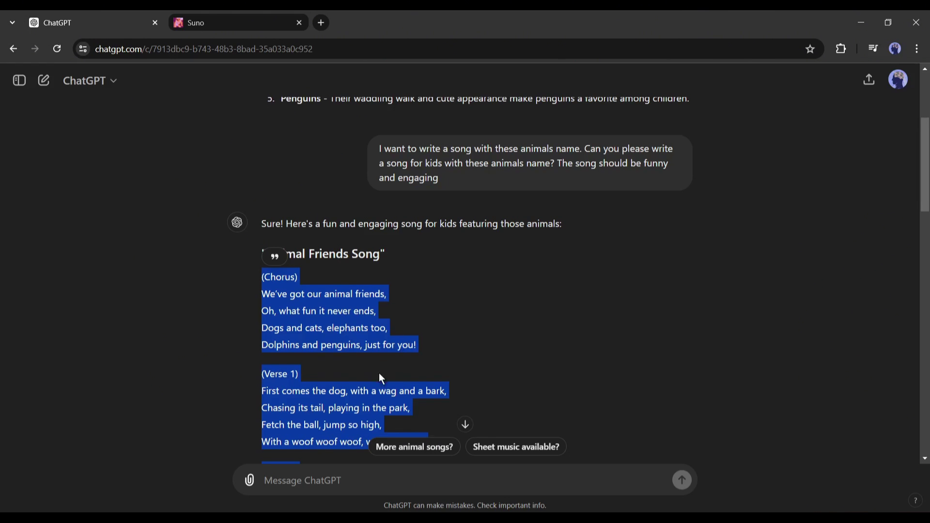
{"action": "scroll", "coordinate": [373, 417], "scroll_direction": "down", "scroll_amount": 10}
{"action": "left_click", "coordinate": [359, 469]}
{"action": "type", "text": "Can You please suggest the mus"}
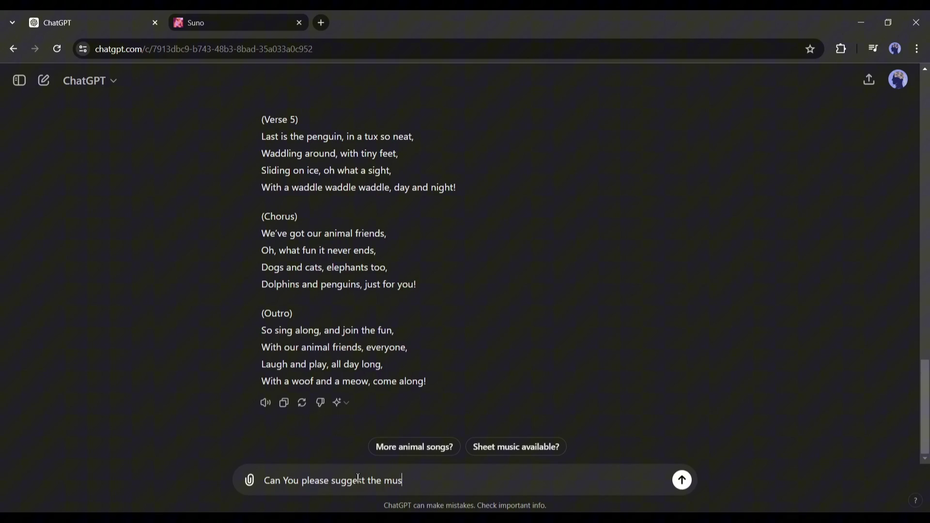
{"action": "type", "text": "ic style for this song"}
{"action": "key", "text": "Return"}
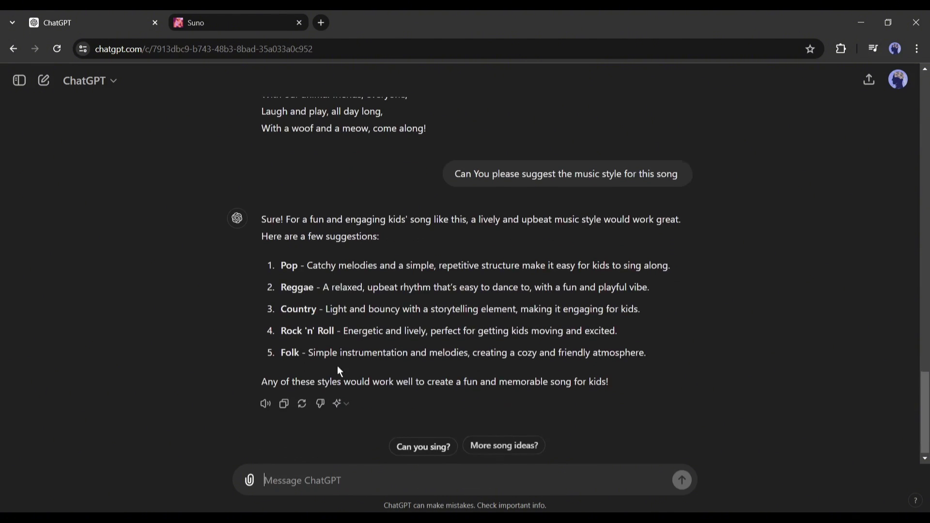
{"action": "double_click", "coordinate": [290, 352]}
{"action": "key", "text": "ctrl+c"}
{"action": "left_click", "coordinate": [233, 22]}
Set the song's style of music to 'children Folk, funk'
{"action": "left_click", "coordinate": [216, 347]}
{"action": "key", "text": "ctrl+v"}
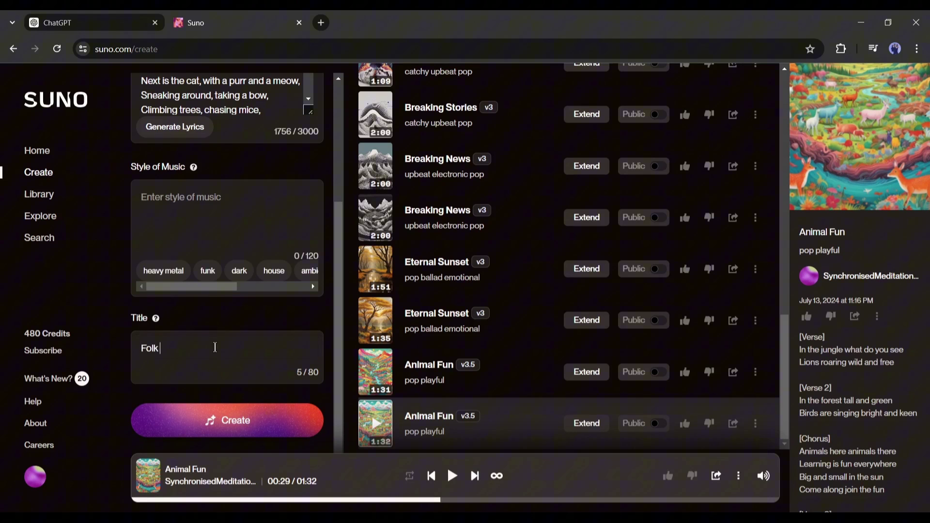
{"action": "double_click", "coordinate": [149, 349]}
{"action": "key", "text": "ctrl+x"}
{"action": "left_click", "coordinate": [230, 192]}
{"action": "key", "text": "ctrl+v"}
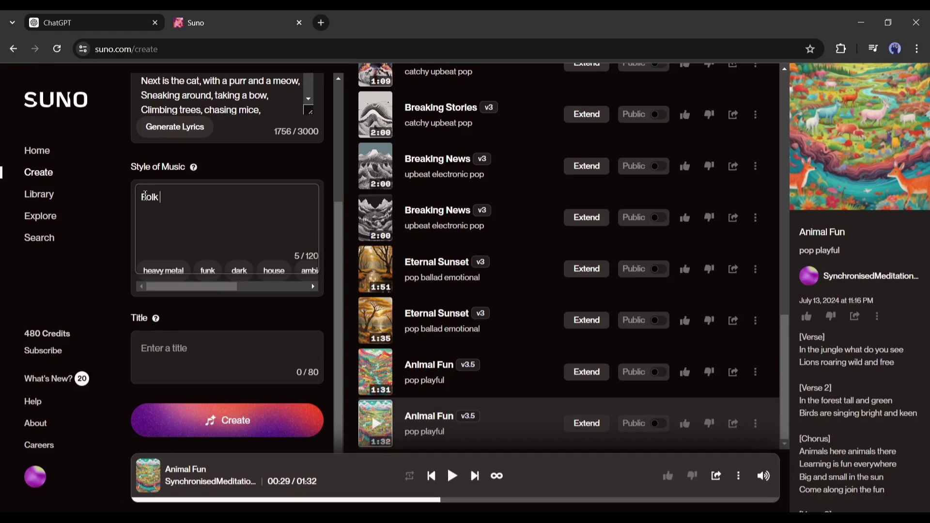
{"action": "key", "text": "Home"}
{"action": "type", "text": "children"}
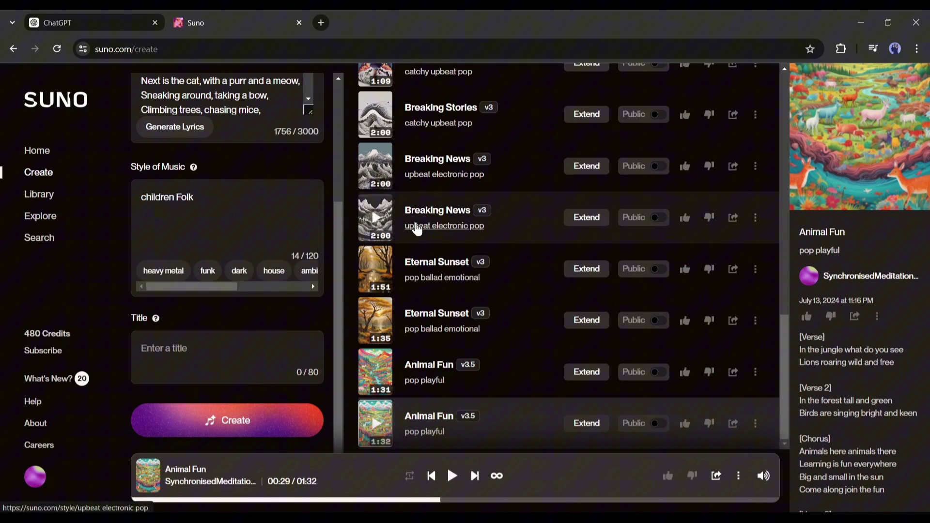
{"action": "left_click", "coordinate": [207, 271]}
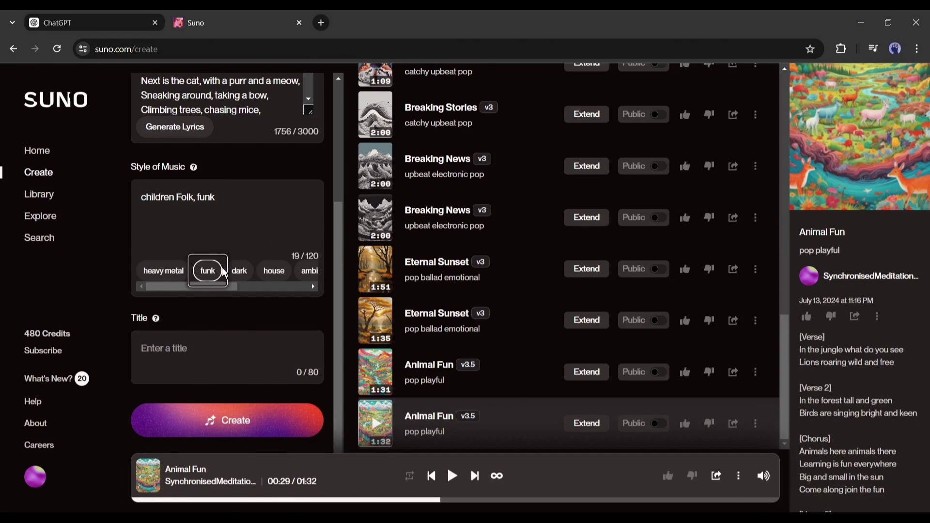
Title the song 'Animal Friends Song' using ChatGPT's title and generate two versions
{"action": "left_click", "coordinate": [85, 23]}
{"action": "triple_click", "coordinate": [328, 303]}
{"action": "key", "text": "ctrl+c"}
{"action": "key", "text": "ctrl+Tab"}
{"action": "left_click", "coordinate": [248, 376]}
{"action": "key", "text": "ctrl+v"}
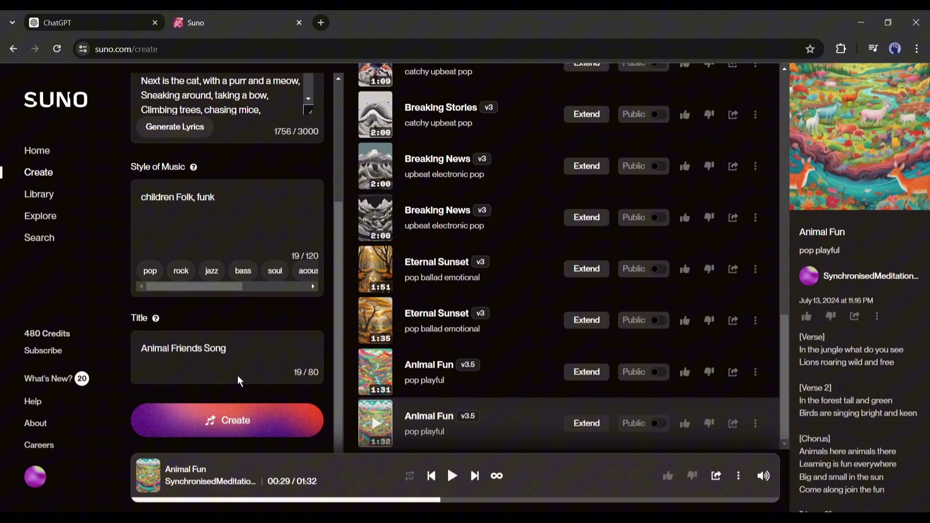
{"action": "left_click", "coordinate": [227, 420]}
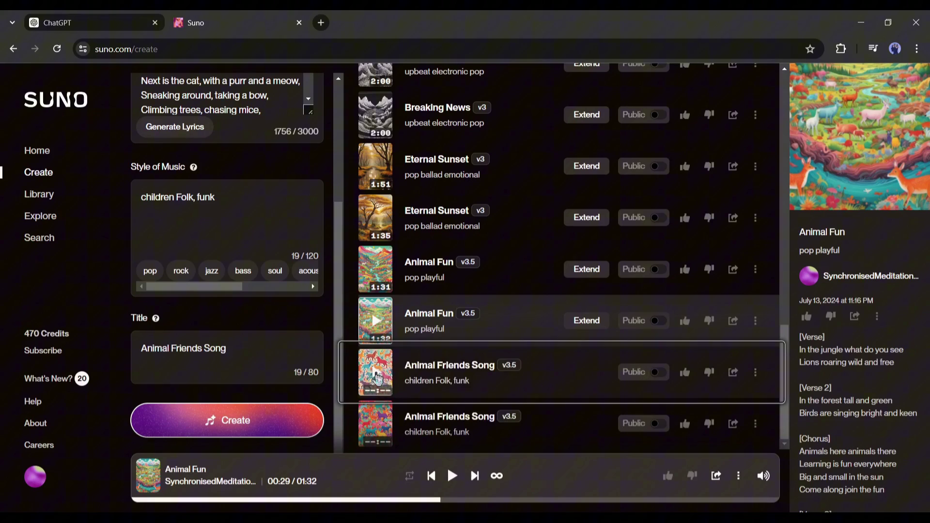
Play the first Animal Friends Song version, follow its lyrics, then pause playback
{"action": "left_click", "coordinate": [377, 375]}
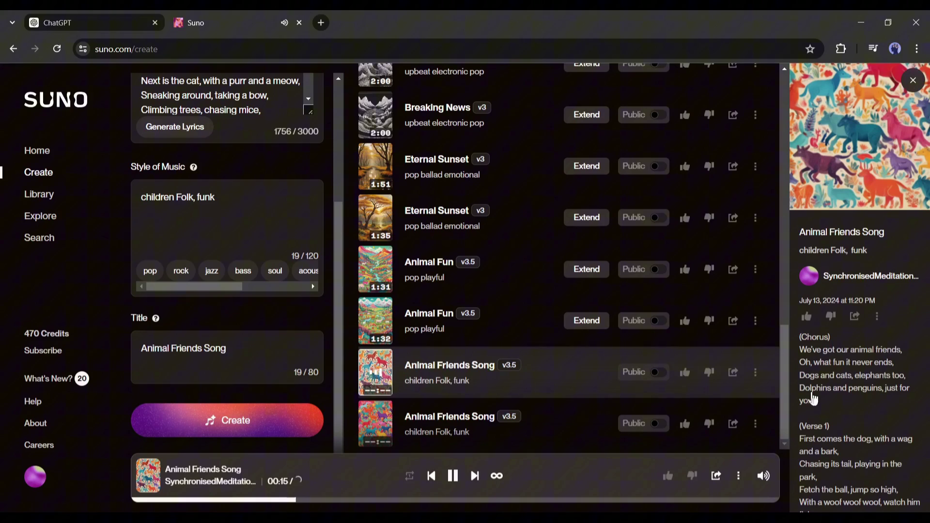
{"action": "scroll", "coordinate": [925, 429], "scroll_direction": "down", "scroll_amount": 2}
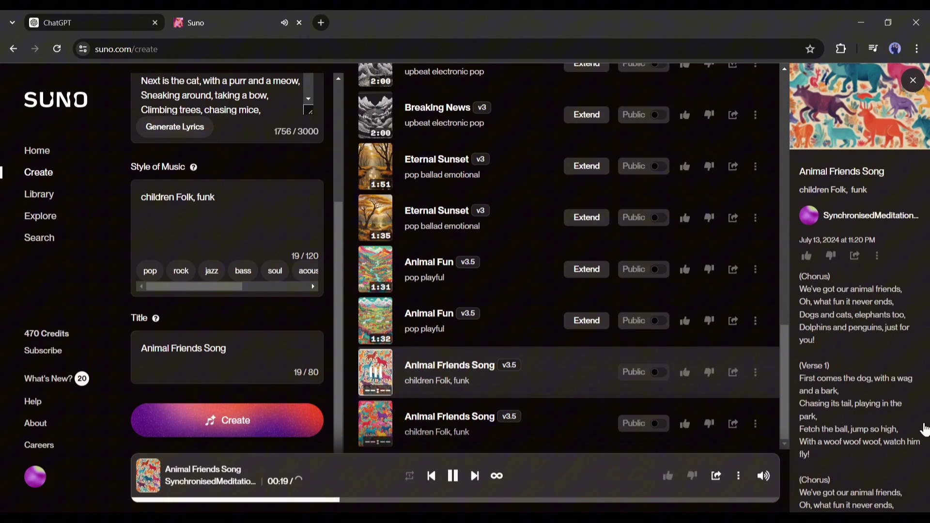
{"action": "scroll", "coordinate": [925, 428], "scroll_direction": "down", "scroll_amount": 2}
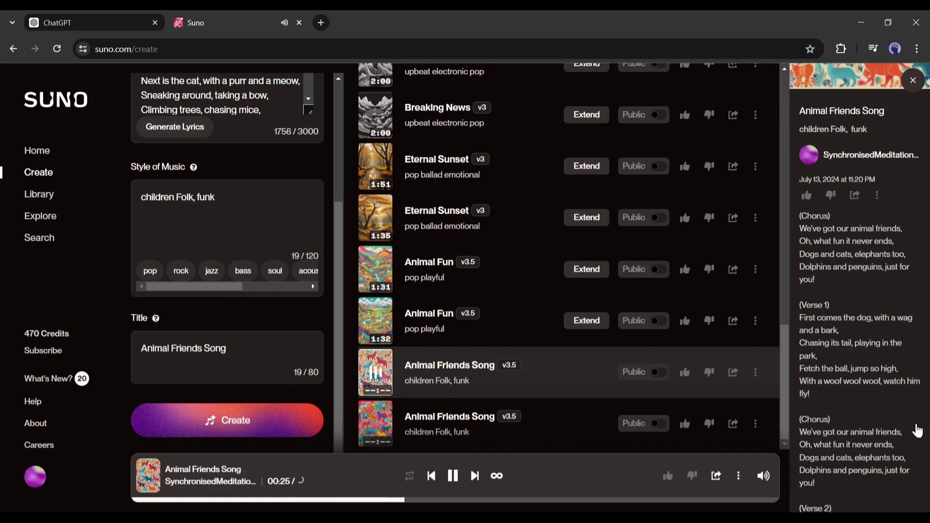
{"action": "scroll", "coordinate": [918, 430], "scroll_direction": "down", "scroll_amount": 2}
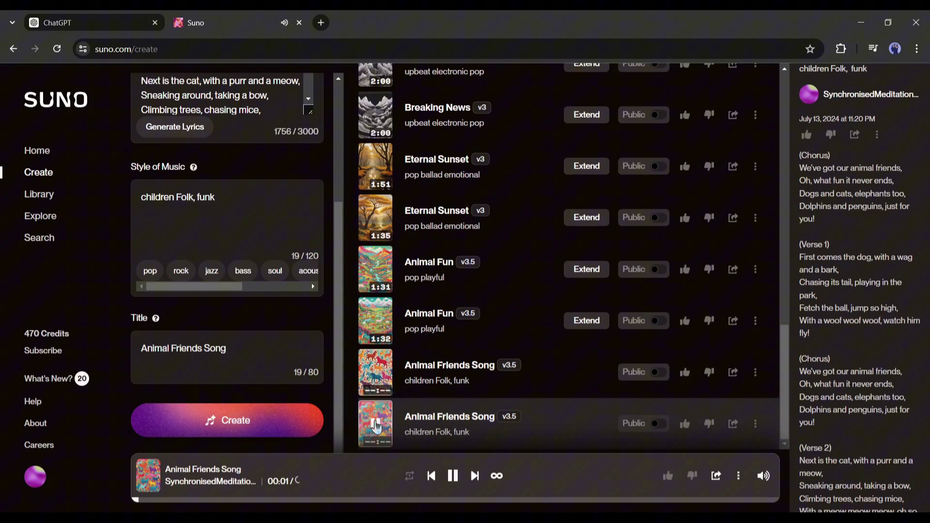
{"action": "scroll", "coordinate": [925, 327], "scroll_direction": "up", "scroll_amount": 6}
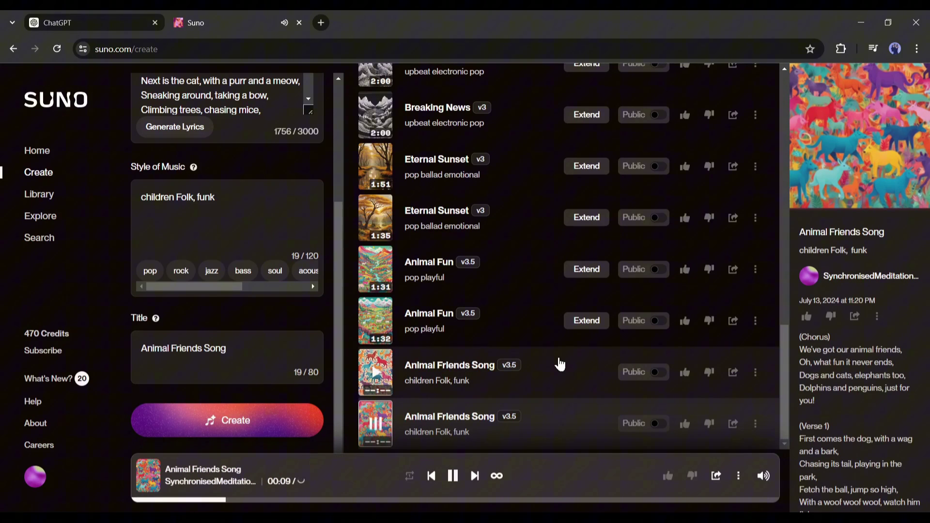
{"action": "scroll", "coordinate": [867, 422], "scroll_direction": "down", "scroll_amount": 2}
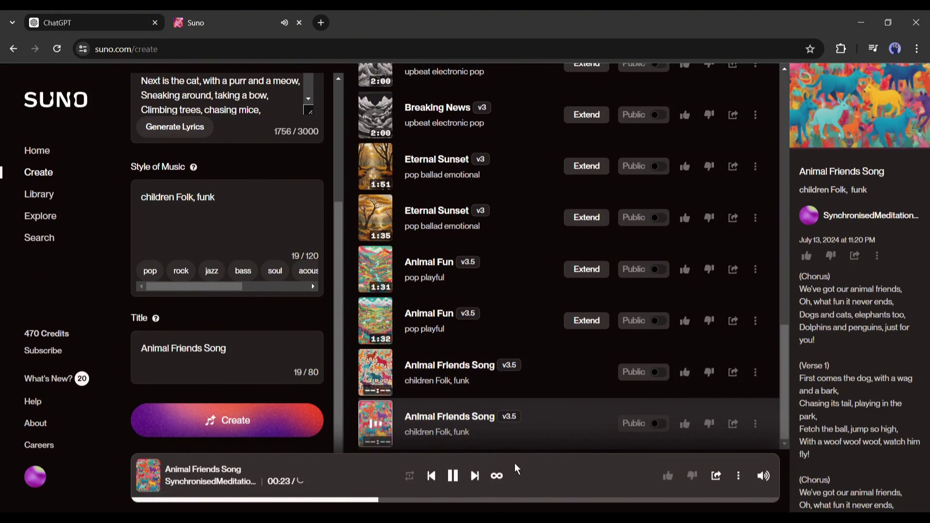
{"action": "left_click", "coordinate": [452, 479]}
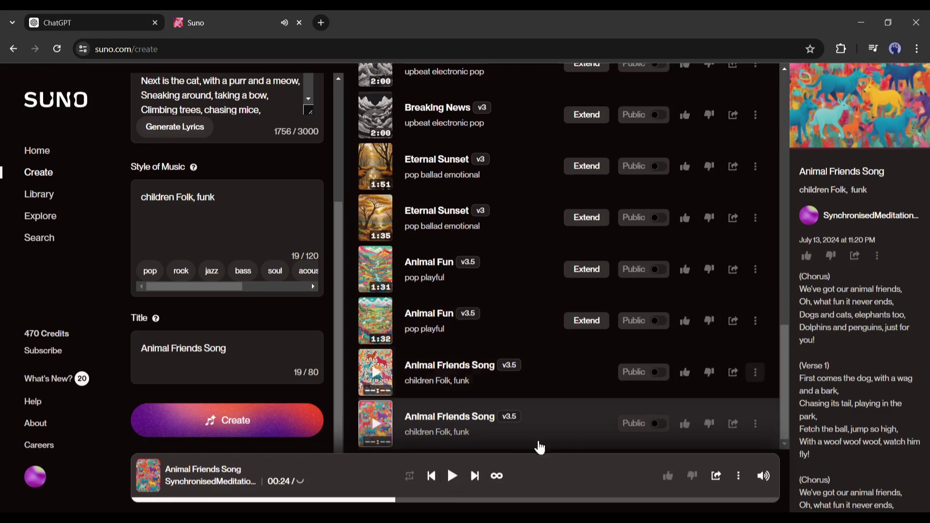
Open the Extend options for the 3:18 Animal Friends Song
{"action": "scroll", "coordinate": [860, 334], "scroll_direction": "down", "scroll_amount": 10}
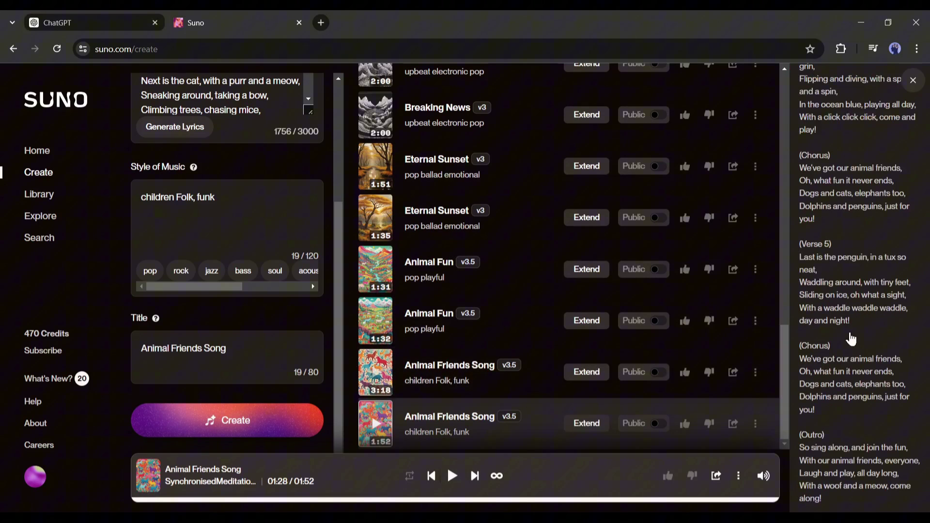
{"action": "scroll", "coordinate": [209, 283], "scroll_direction": "up", "scroll_amount": 1}
{"action": "scroll", "coordinate": [855, 318], "scroll_direction": "up", "scroll_amount": 15}
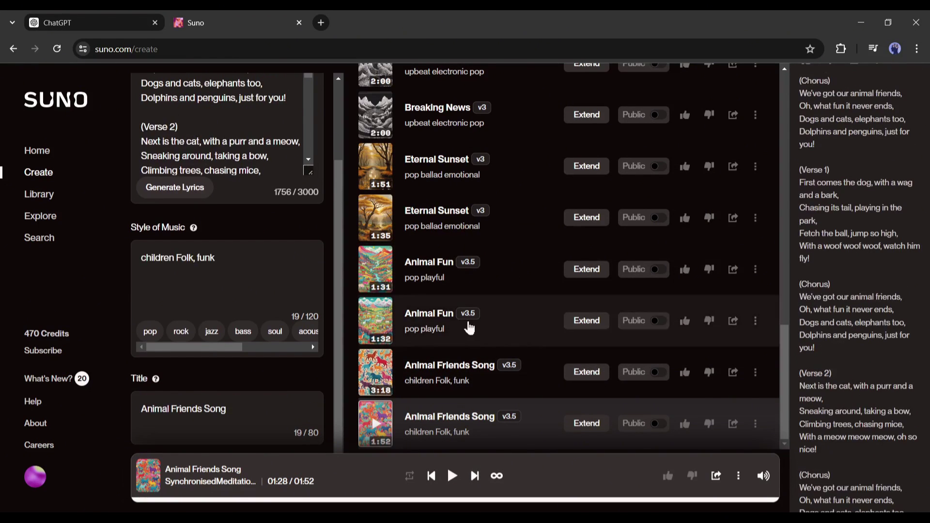
{"action": "left_click", "coordinate": [587, 372]}
Keep 03:19 as the extend-from time and start generating the extension
{"action": "scroll", "coordinate": [281, 232], "scroll_direction": "down", "scroll_amount": 4}
{"action": "scroll", "coordinate": [252, 233], "scroll_direction": "up", "scroll_amount": 6}
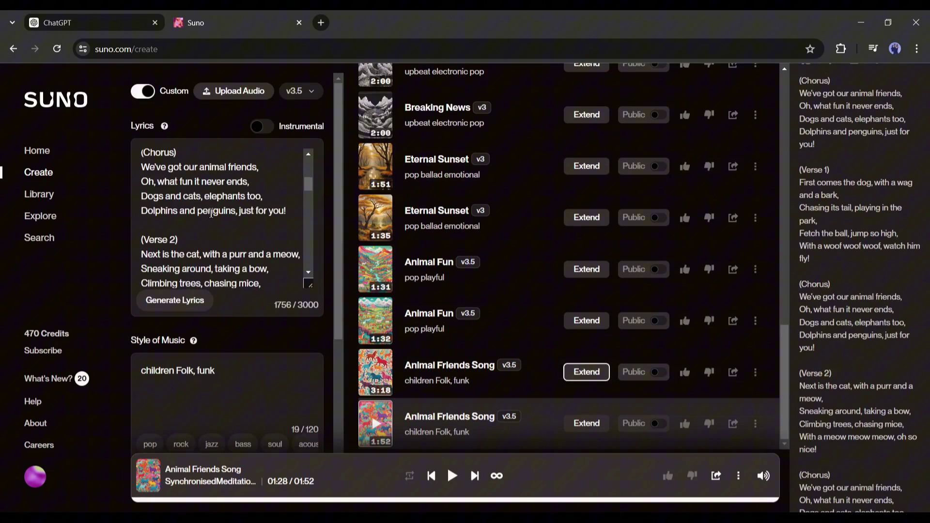
{"action": "scroll", "coordinate": [245, 231], "scroll_direction": "down", "scroll_amount": 5}
{"action": "scroll", "coordinate": [244, 235], "scroll_direction": "up", "scroll_amount": 1}
{"action": "scroll", "coordinate": [232, 245], "scroll_direction": "down", "scroll_amount": 1}
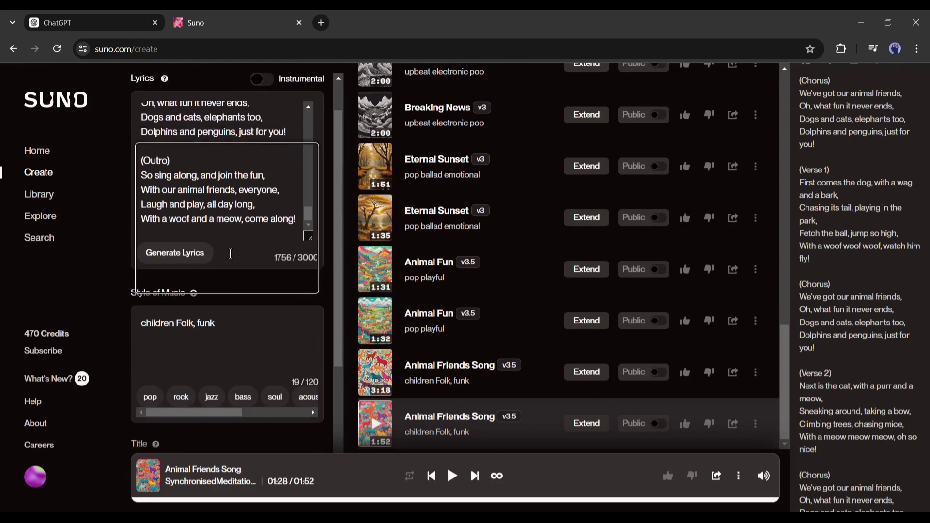
{"action": "scroll", "coordinate": [188, 271], "scroll_direction": "down", "scroll_amount": 1}
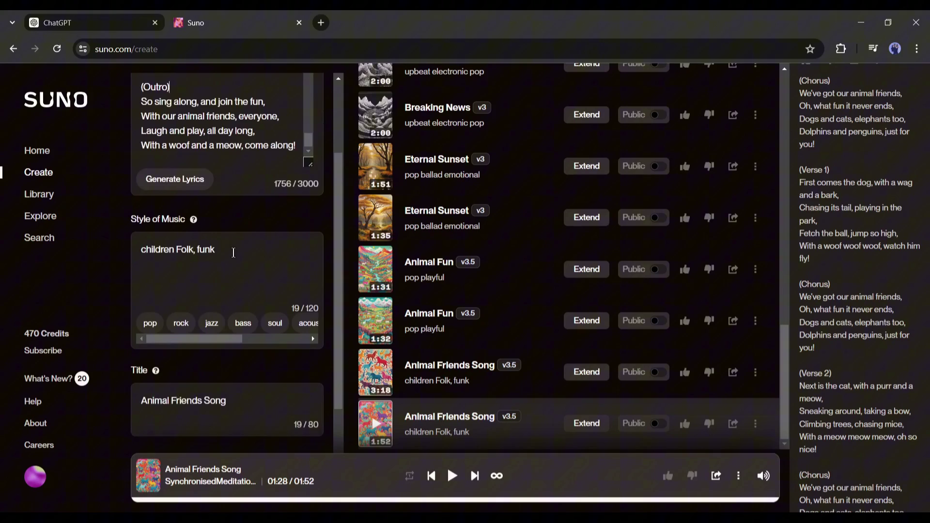
{"action": "scroll", "coordinate": [233, 253], "scroll_direction": "down", "scroll_amount": 3}
{"action": "double_click", "coordinate": [211, 306]}
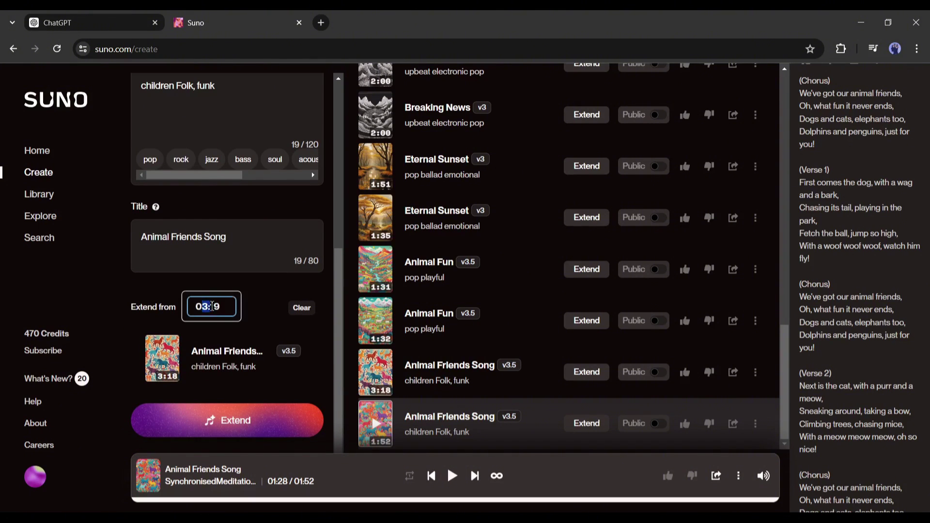
{"action": "left_click", "coordinate": [224, 306]}
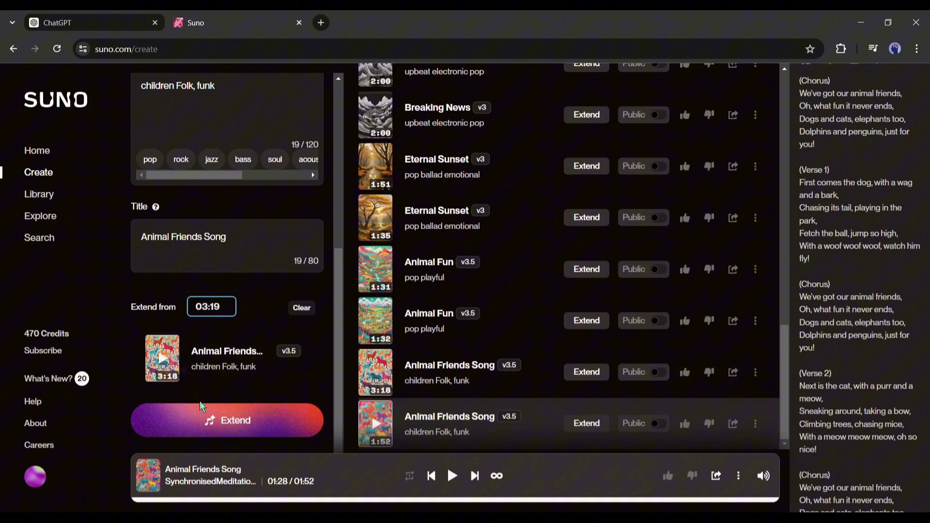
{"action": "left_click", "coordinate": [233, 433]}
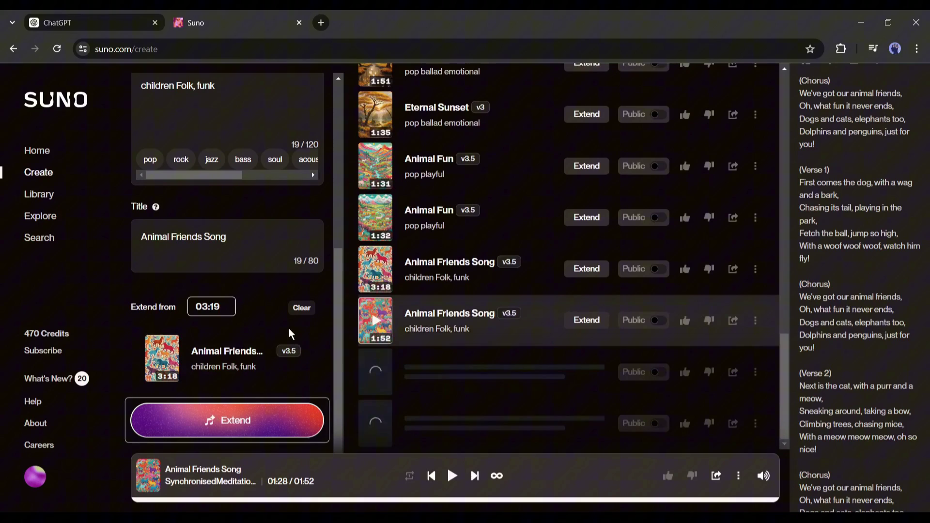
Play both new Animal Friends Song Part 2 extensions, then pause playback
{"action": "left_click", "coordinate": [378, 380]}
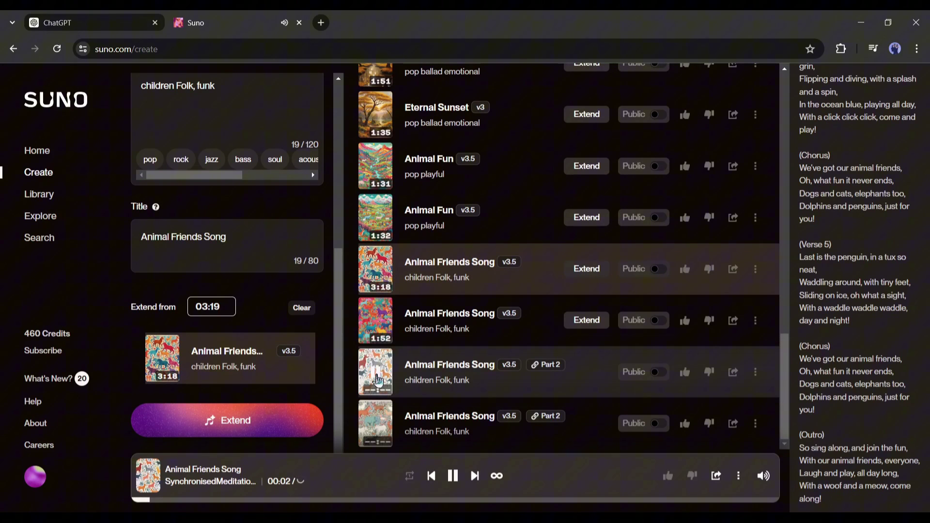
{"action": "left_click", "coordinate": [377, 430]}
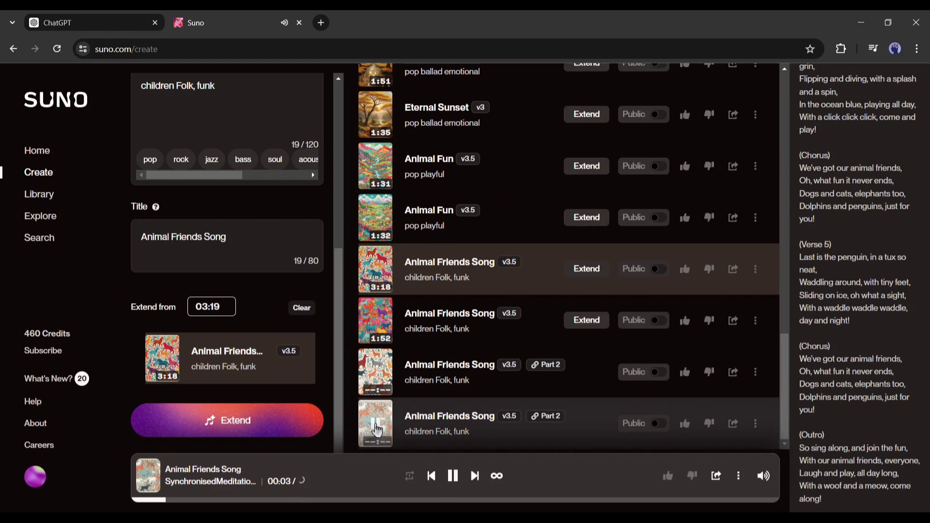
{"action": "left_click", "coordinate": [378, 430]}
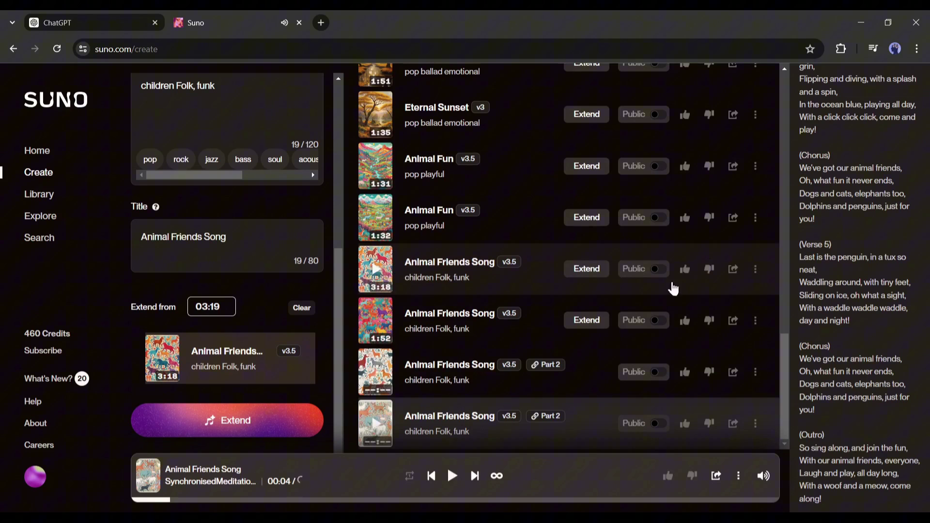
Download the 3:18 Animal Friends Song as an audio file
{"action": "left_click", "coordinate": [751, 274]}
{"action": "mouse_move", "coordinate": [800, 436]}
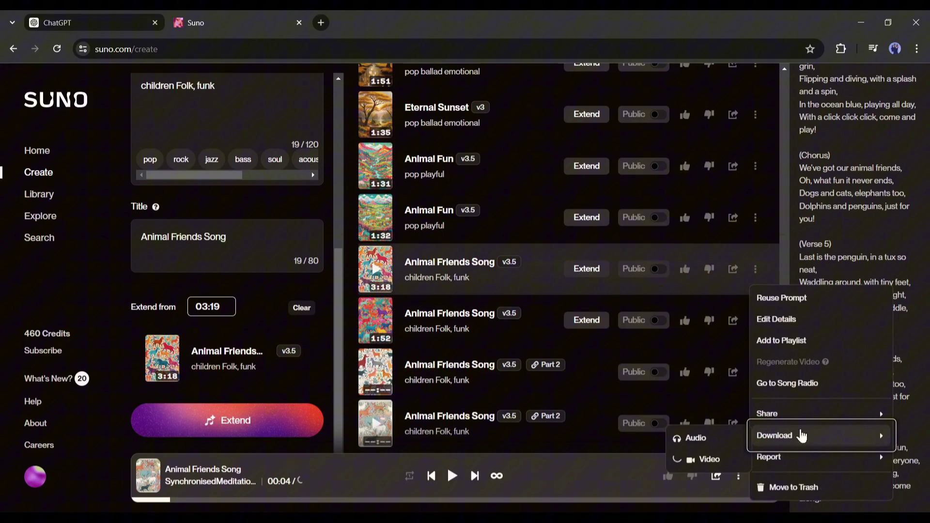
{"action": "left_click", "coordinate": [693, 439]}
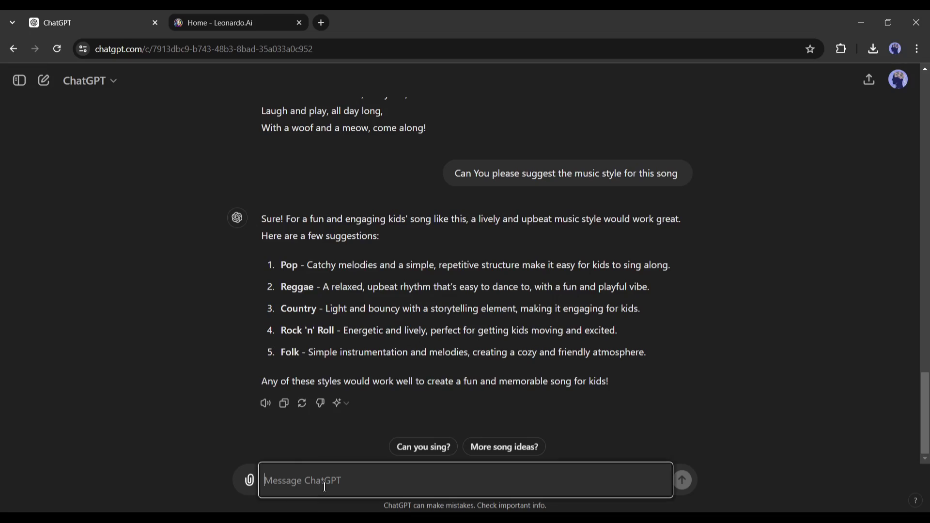
Ask ChatGPT for scene-by-scene ideas for a kids' music video of the animal song
{"action": "type", "text": "I want to"}
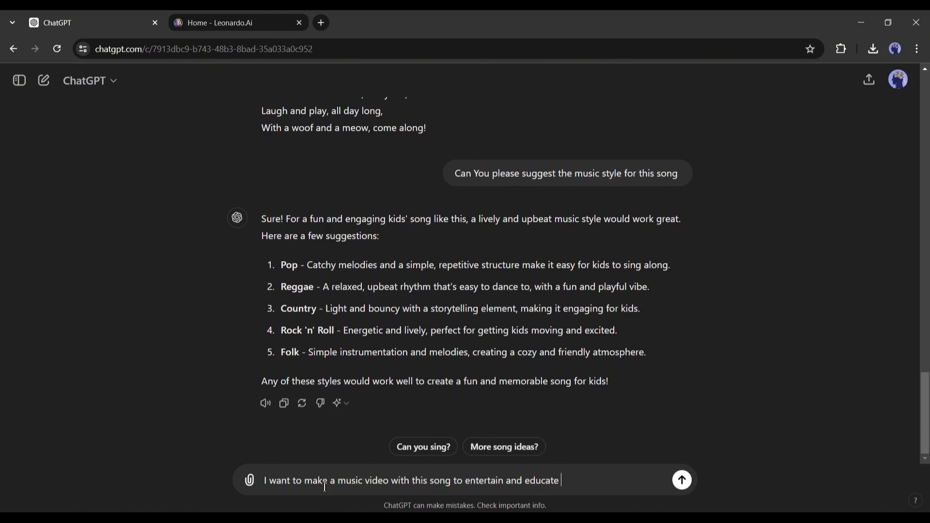
{"action": "type", "text": "make the scene suggestion for me? Please create as many scenes as possible"}
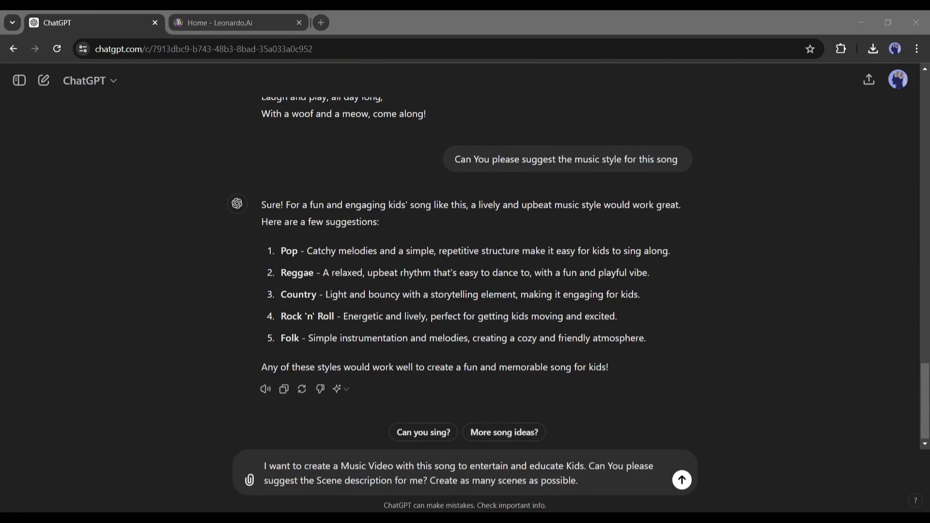
{"action": "key", "text": "Return"}
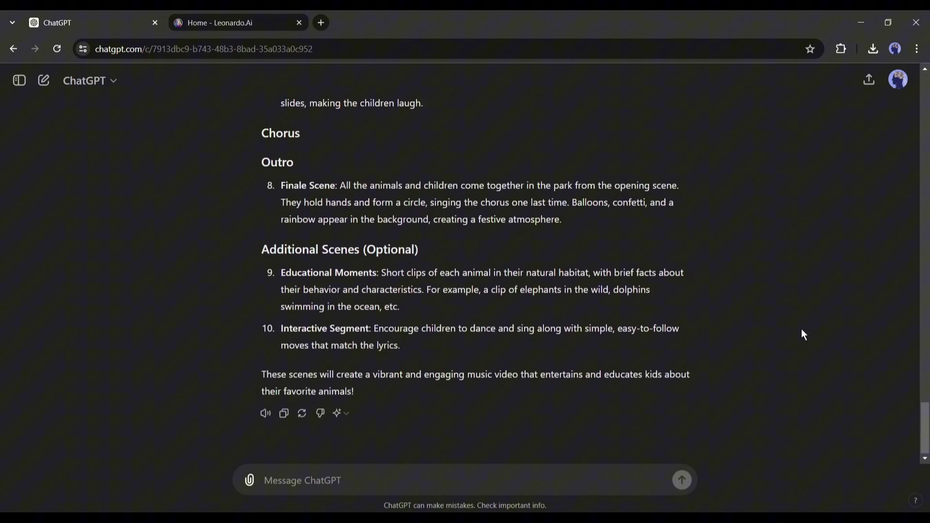
{"action": "scroll", "coordinate": [801, 332], "scroll_direction": "up", "scroll_amount": 15}
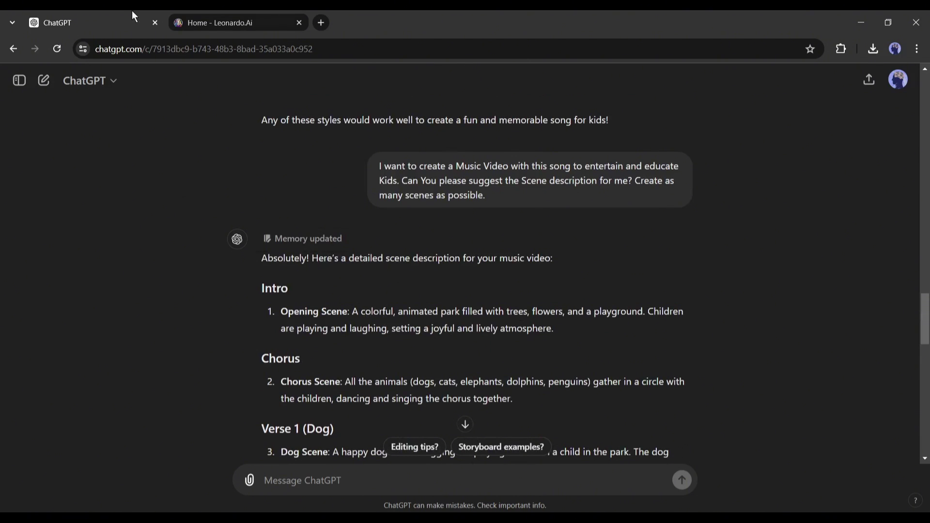
Open Leonardo.Ai's image creation workspace with Legacy Mode turned on
{"action": "left_click", "coordinate": [190, 15]}
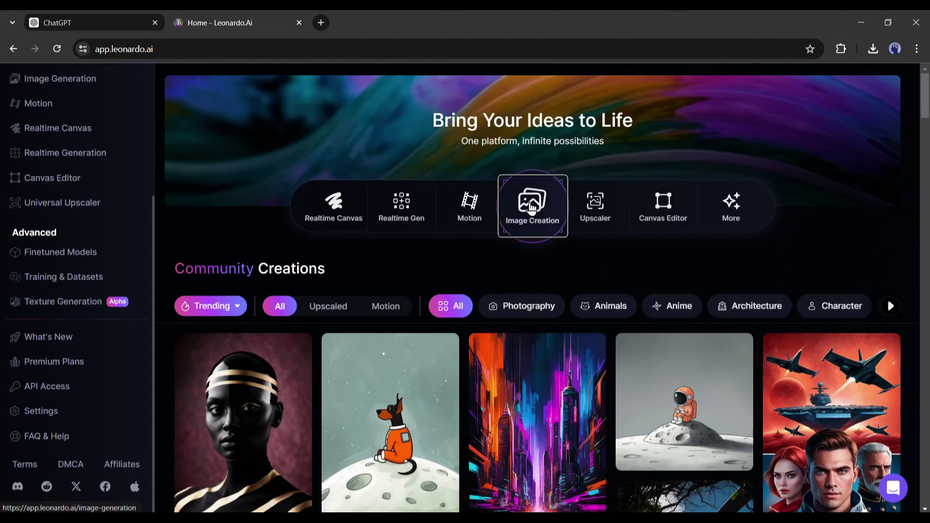
{"action": "left_click", "coordinate": [532, 206]}
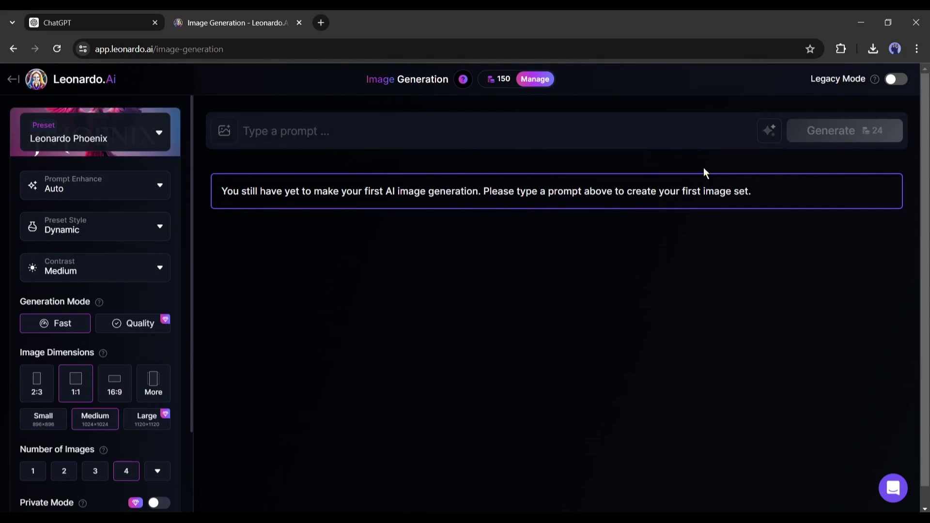
{"action": "left_click", "coordinate": [899, 80]}
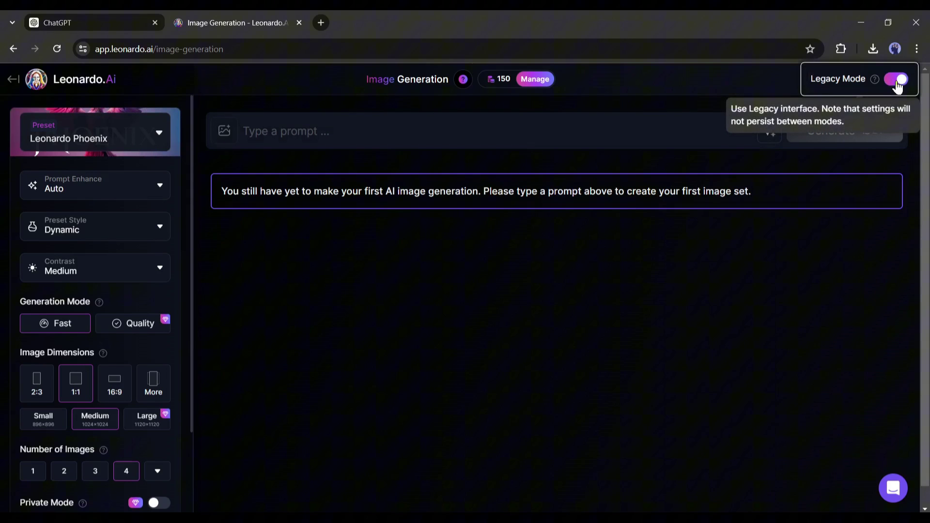
Paste ChatGPT's Opening Scene park description into the Leonardo prompt box
{"action": "double_click", "coordinate": [357, 186]}
{"action": "key", "text": "ctrl+Tab"}
{"action": "left_click_drag", "start_coordinate": [352, 312], "coordinate": [573, 331]}
{"action": "key", "text": "ctrl+c"}
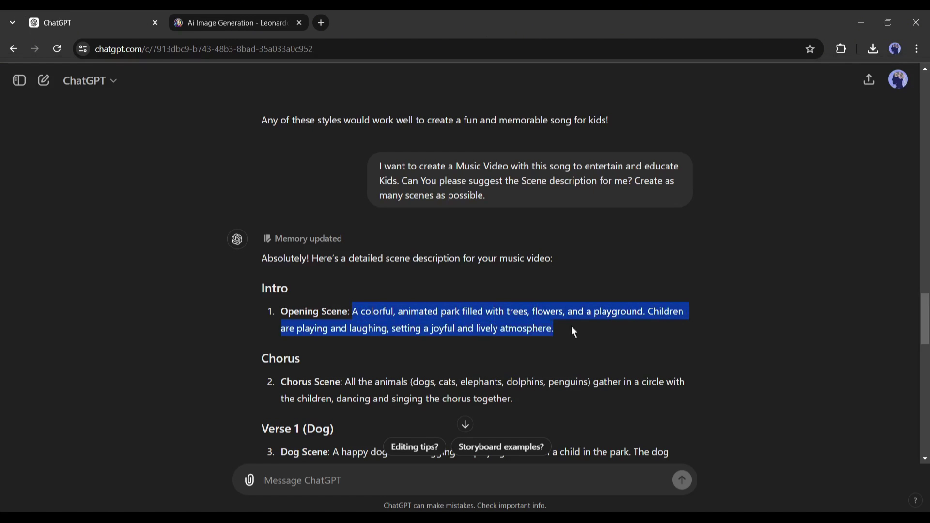
{"action": "left_click", "coordinate": [255, 23]}
{"action": "left_click", "coordinate": [335, 132]}
{"action": "key", "text": "ctrl+v"}
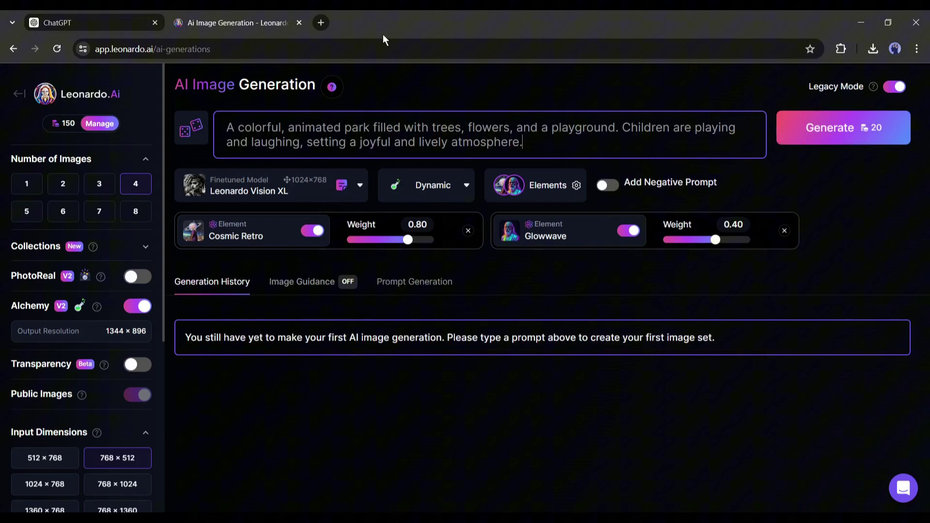
{"action": "left_click", "coordinate": [350, 185]}
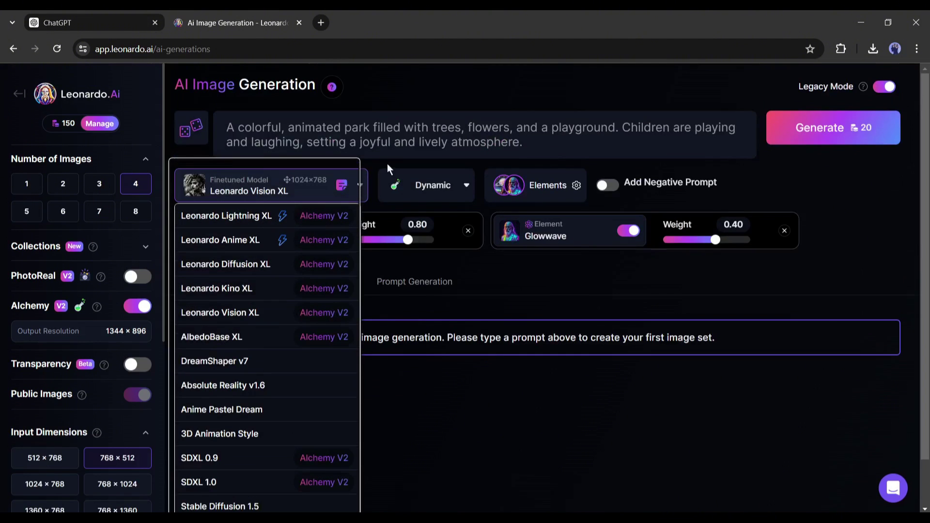
{"action": "left_click", "coordinate": [398, 127]}
{"action": "left_click", "coordinate": [344, 190]}
Generate park scene images with the 3D Animation Style model at 16:9
{"action": "left_click", "coordinate": [220, 435]}
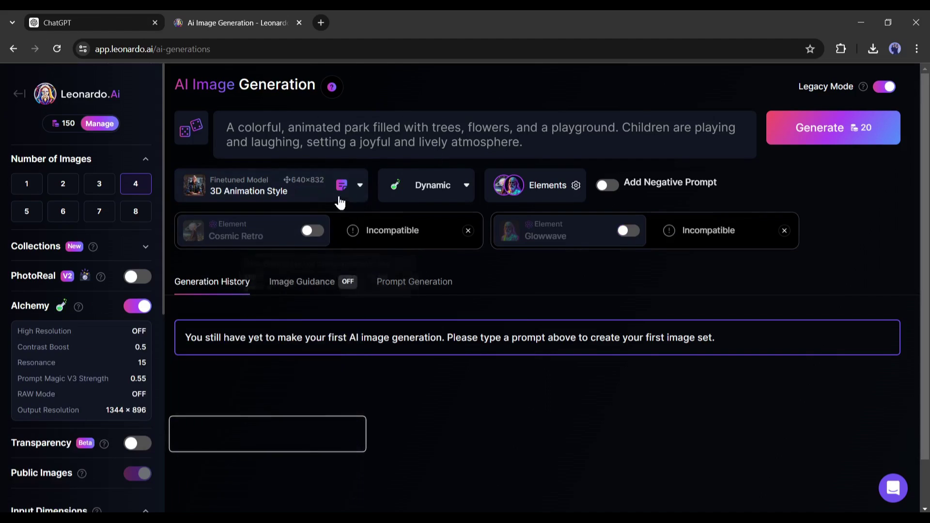
{"action": "scroll", "coordinate": [15, 331], "scroll_direction": "down", "scroll_amount": 5}
{"action": "left_click", "coordinate": [139, 407]}
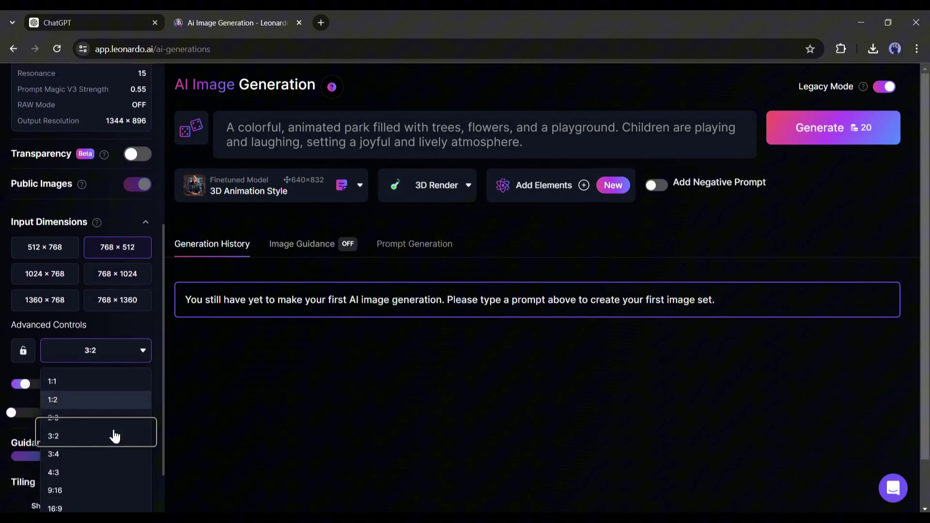
{"action": "left_click", "coordinate": [82, 500]}
{"action": "scroll", "coordinate": [94, 243], "scroll_direction": "up", "scroll_amount": 6}
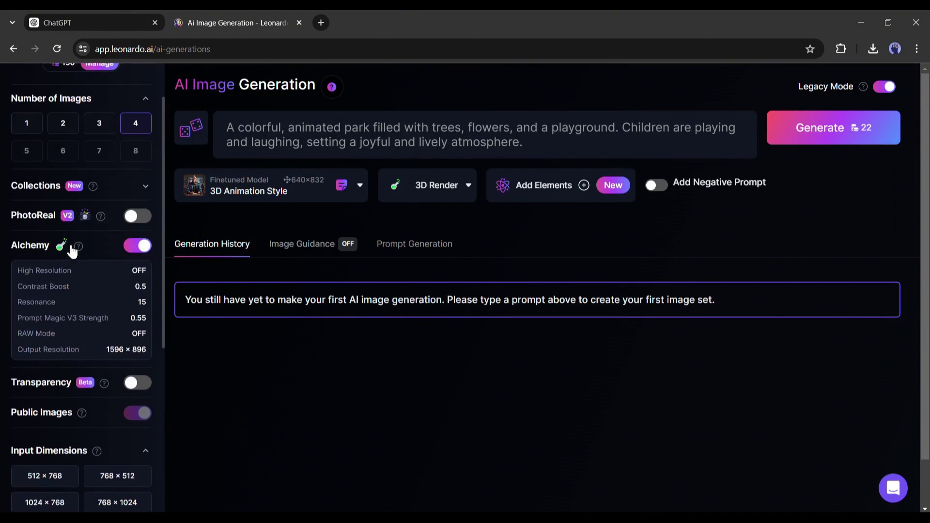
{"action": "left_click", "coordinate": [833, 128]}
Download several of the generated park images from the full-size viewer
{"action": "scroll", "coordinate": [714, 222], "scroll_direction": "down", "scroll_amount": 4}
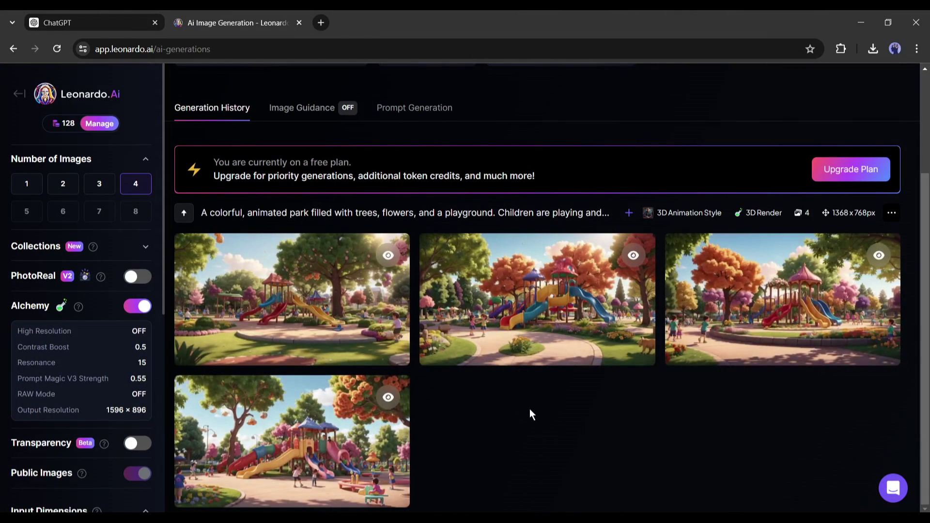
{"action": "left_click", "coordinate": [312, 270]}
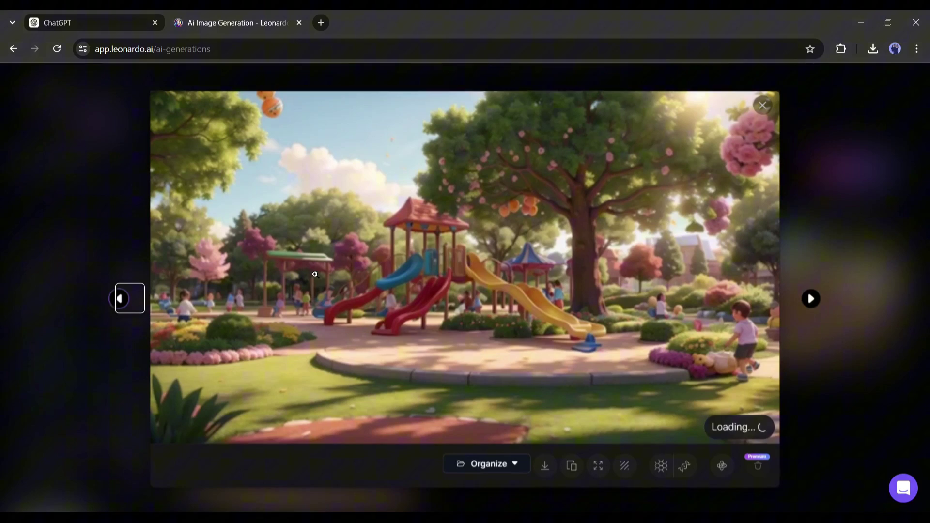
{"action": "left_click", "coordinate": [813, 299]}
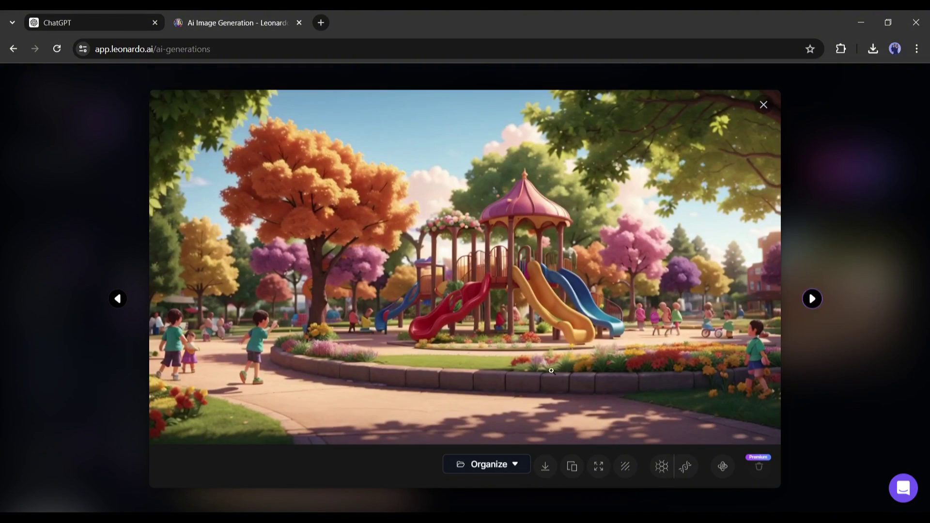
{"action": "left_click", "coordinate": [543, 470]}
{"action": "left_click", "coordinate": [812, 299]}
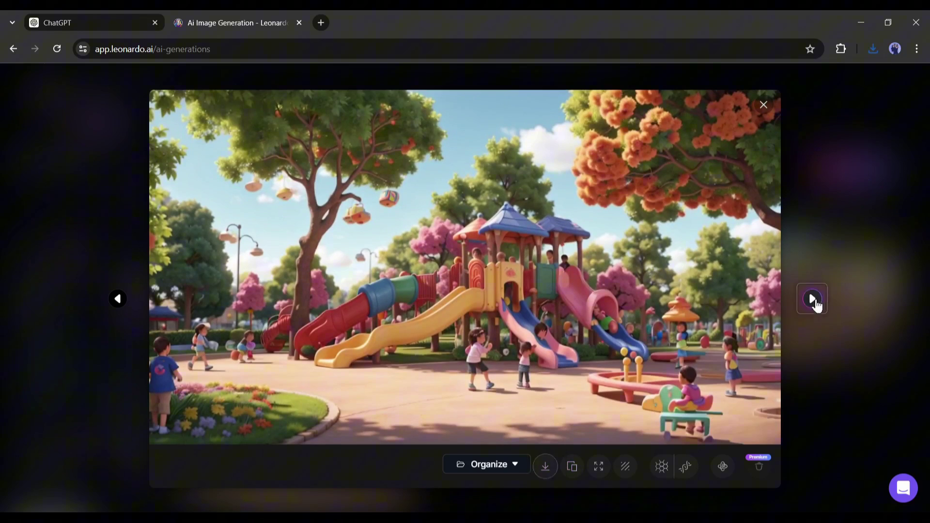
{"action": "left_click", "coordinate": [812, 299]}
{"action": "left_click", "coordinate": [545, 466]}
{"action": "key", "text": "Escape"}
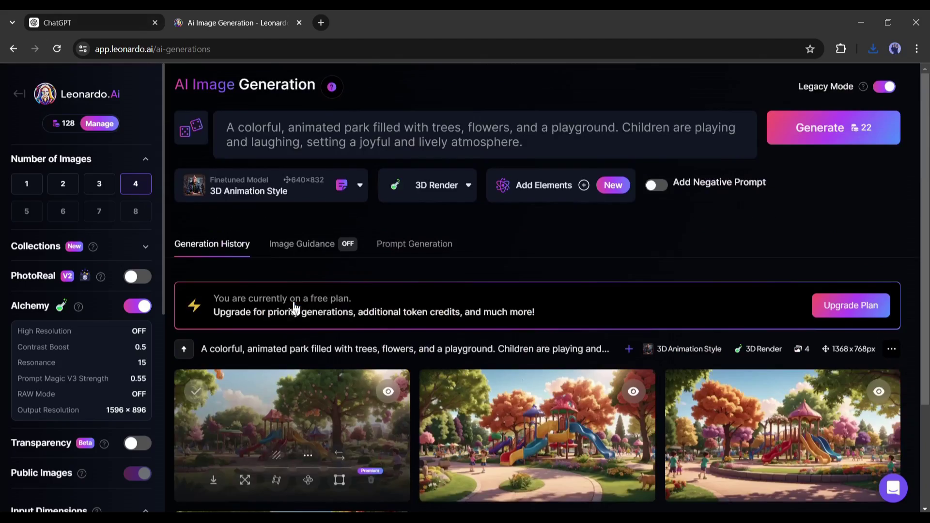
{"action": "key", "text": "ctrl+Tab"}
{"action": "left_click", "coordinate": [622, 251]}
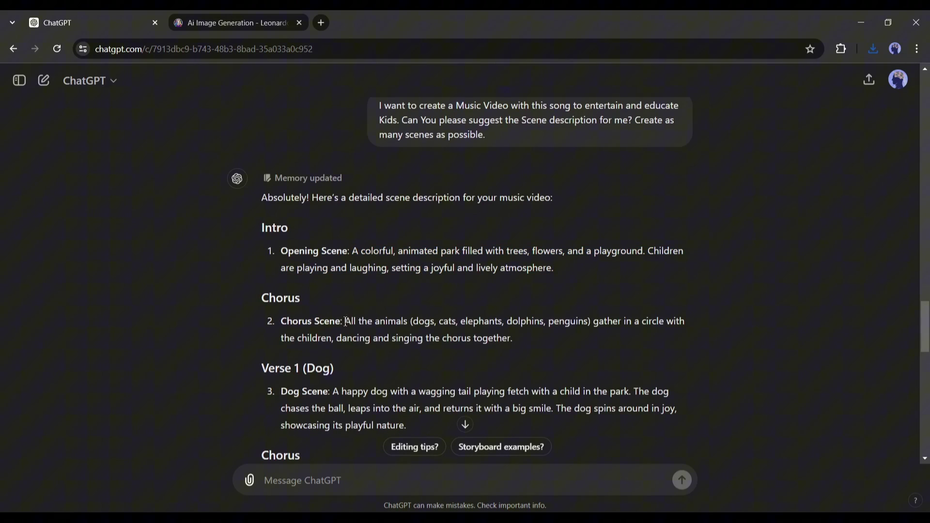
Replace the prompt with ChatGPT's Chorus Scene description and generate its images
{"action": "left_click_drag", "start_coordinate": [346, 322], "coordinate": [513, 339]}
{"action": "key", "text": "ctrl+c"}
{"action": "left_click", "coordinate": [238, 23]}
{"action": "left_click", "coordinate": [484, 134]}
{"action": "key", "text": "ctrl+a"}
{"action": "key", "text": "ctrl+v"}
{"action": "left_click", "coordinate": [814, 143]}
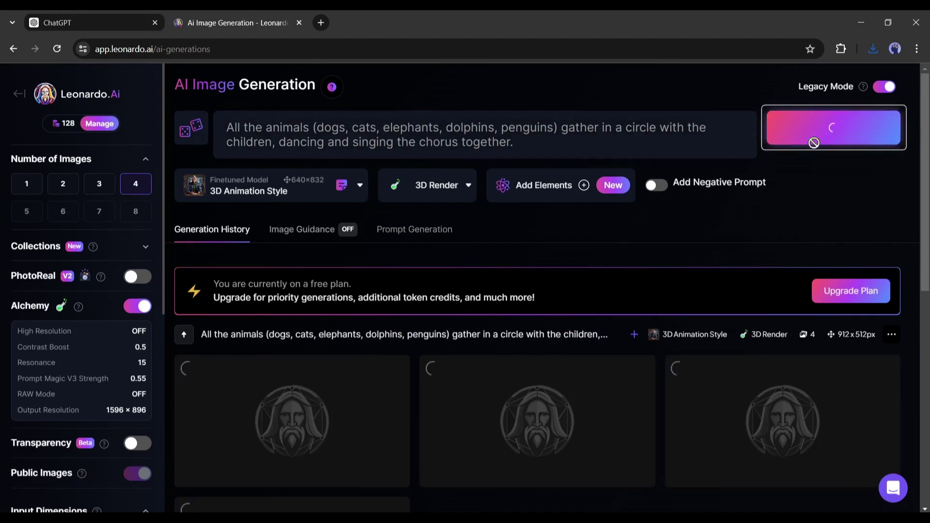
Review the generated kitten images in the Generation History
{"action": "scroll", "coordinate": [725, 276], "scroll_direction": "down", "scroll_amount": 4}
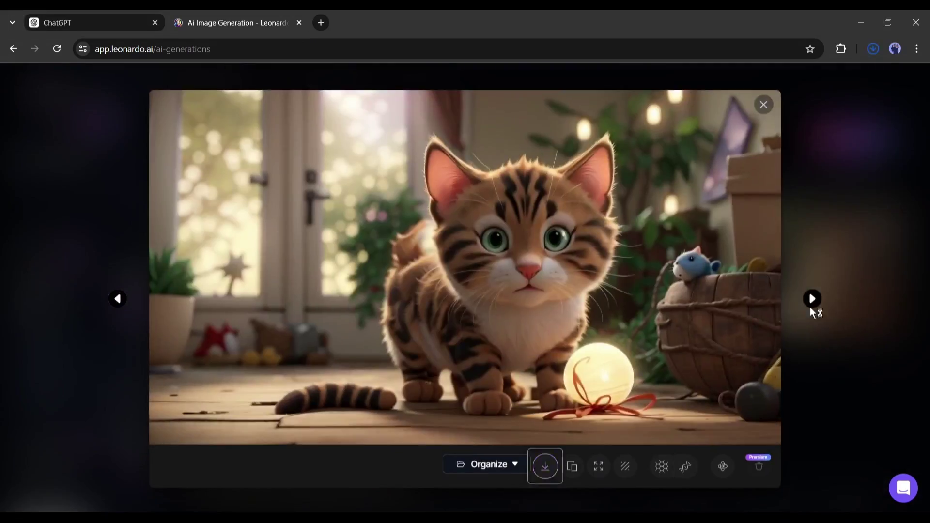
{"action": "left_click", "coordinate": [812, 298]}
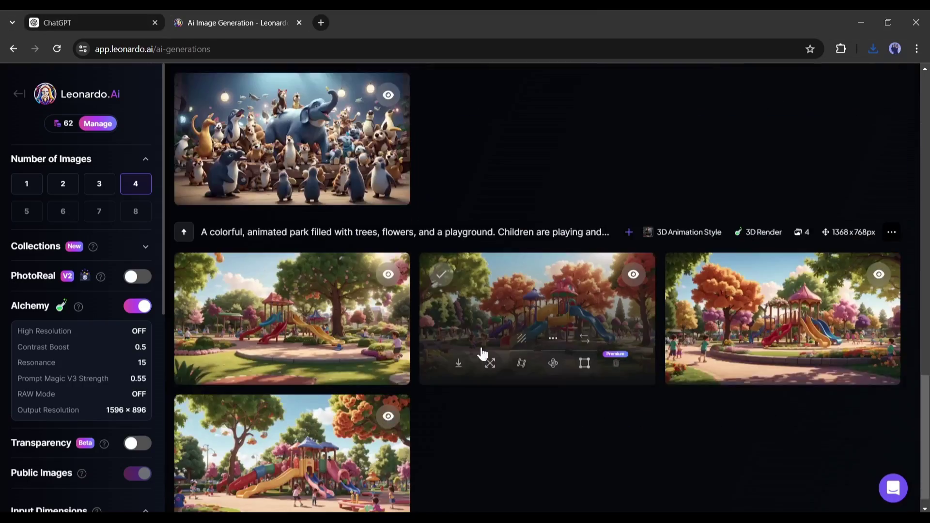
{"action": "scroll", "coordinate": [483, 354], "scroll_direction": "down", "scroll_amount": 1}
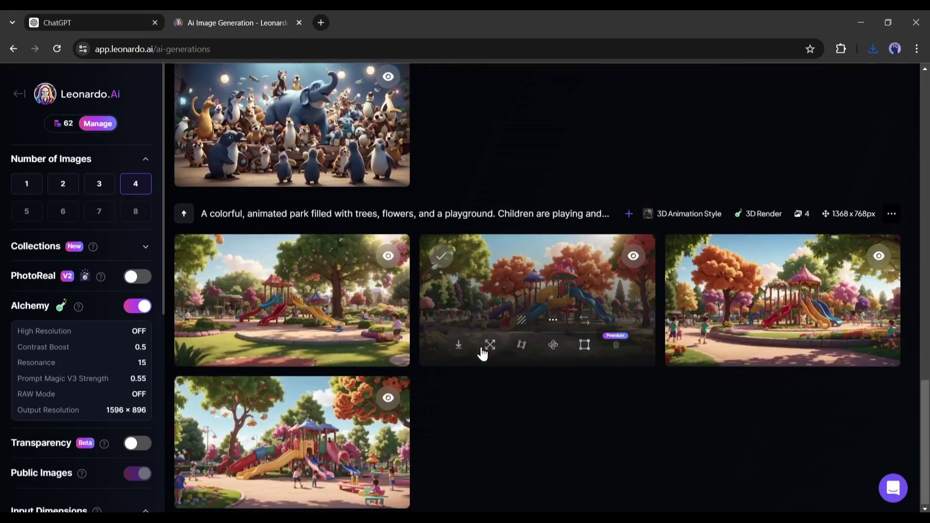
{"action": "scroll", "coordinate": [482, 353], "scroll_direction": "up", "scroll_amount": 9}
{"action": "scroll", "coordinate": [456, 343], "scroll_direction": "up", "scroll_amount": 1}
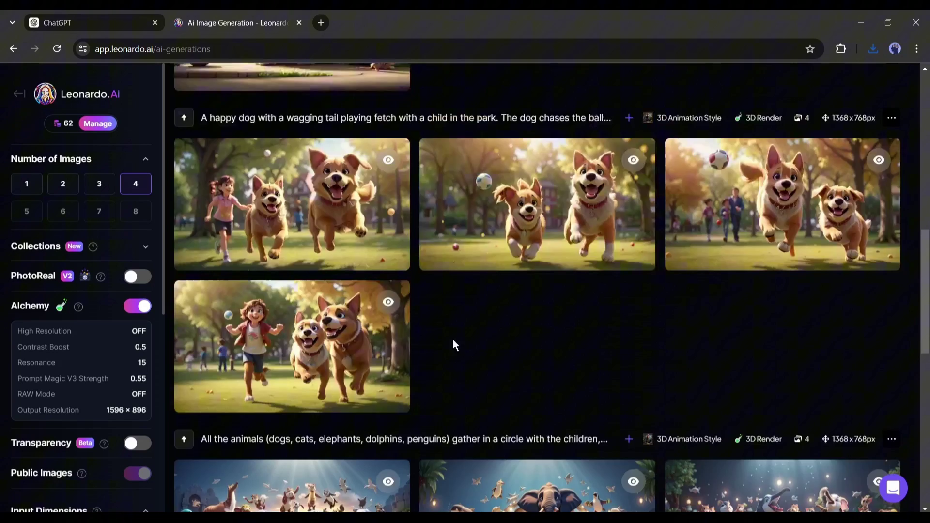
{"action": "scroll", "coordinate": [451, 339], "scroll_direction": "up", "scroll_amount": 15}
{"action": "scroll", "coordinate": [442, 345], "scroll_direction": "up", "scroll_amount": 2}
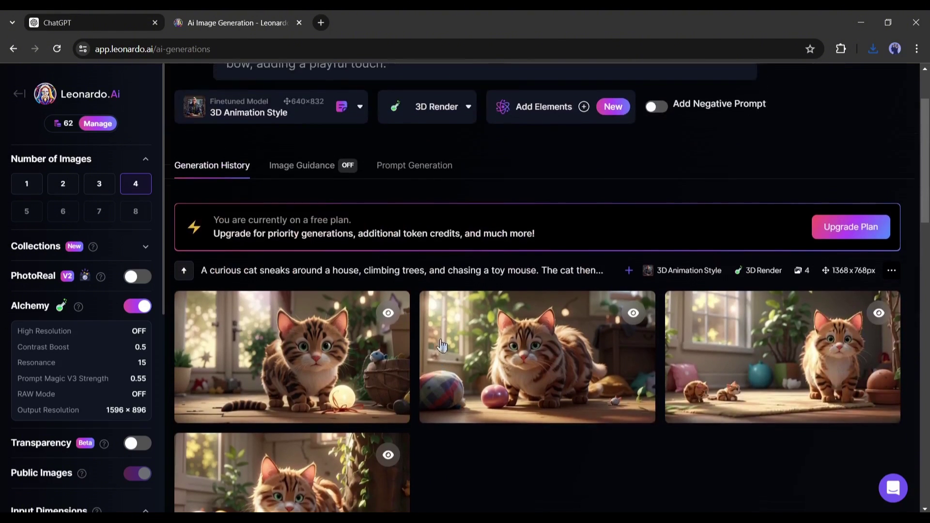
{"action": "scroll", "coordinate": [442, 345], "scroll_direction": "down", "scroll_amount": 7}
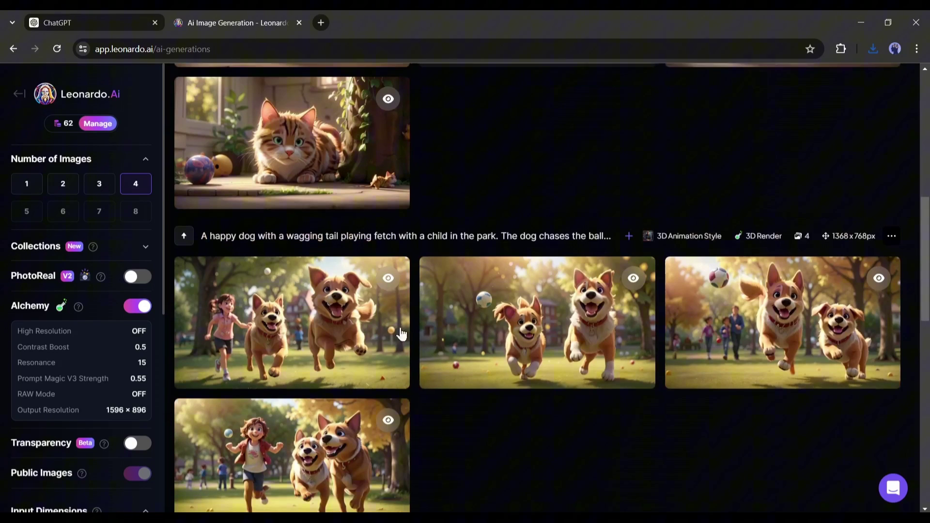
{"action": "scroll", "coordinate": [401, 335], "scroll_direction": "up", "scroll_amount": 10}
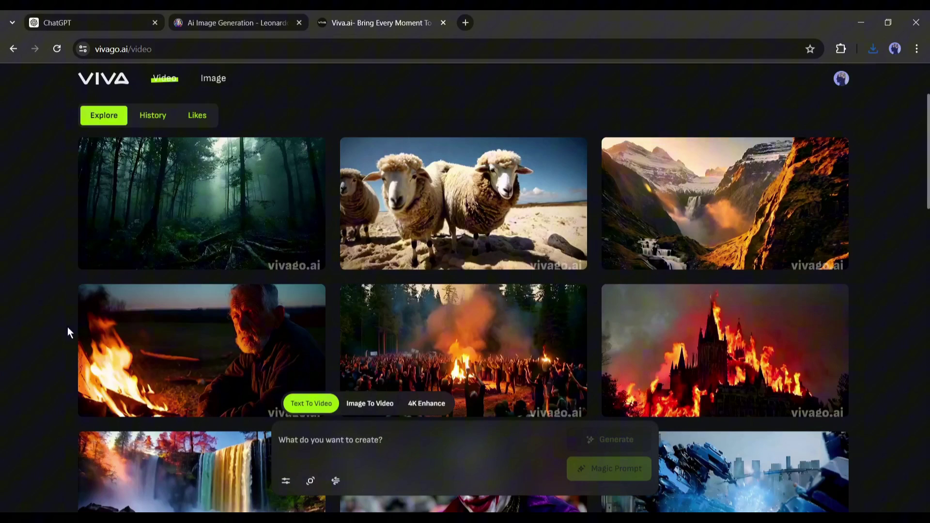
Start an Image To Video job using the park image from Downloads at 16:9
{"action": "left_click", "coordinate": [363, 404]}
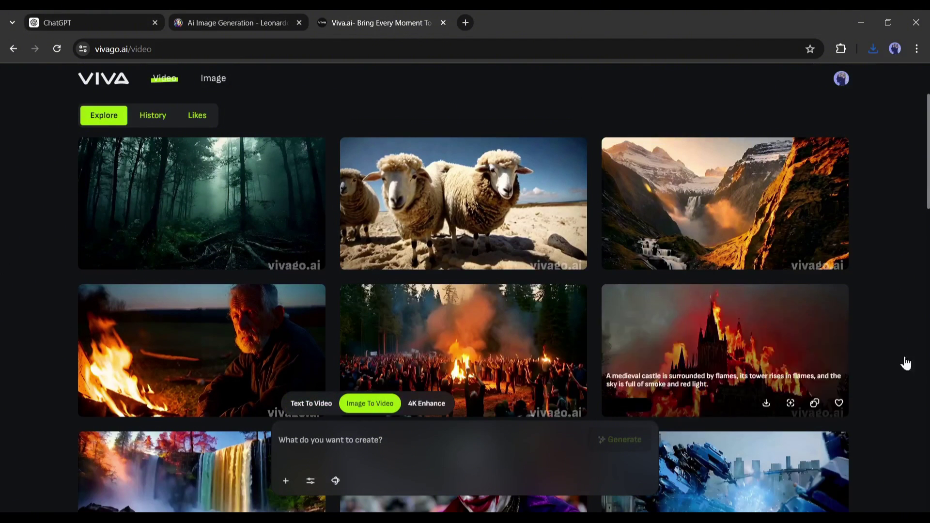
{"action": "left_click", "coordinate": [286, 482]}
{"action": "left_click", "coordinate": [432, 377]}
{"action": "left_click", "coordinate": [236, 219]}
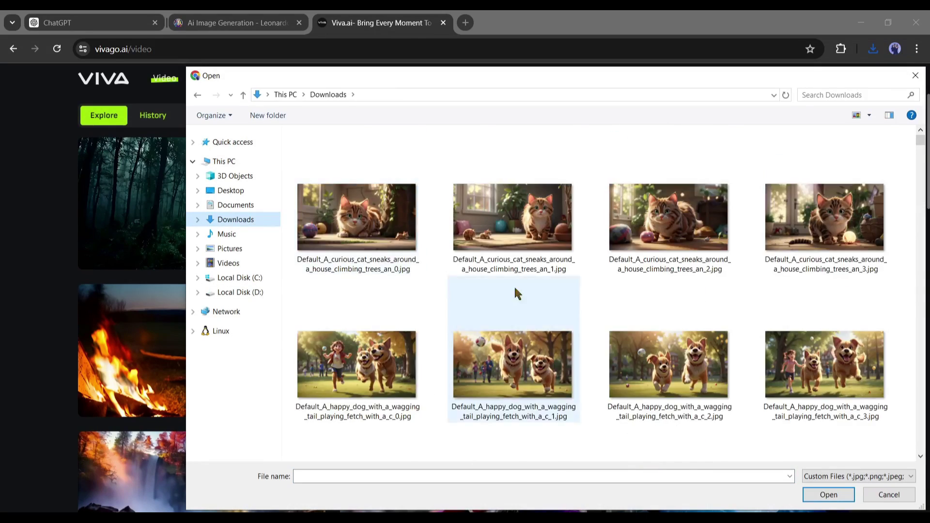
{"action": "scroll", "coordinate": [514, 291], "scroll_direction": "down", "scroll_amount": 5}
{"action": "left_click", "coordinate": [501, 400]}
{"action": "double_click", "coordinate": [501, 399]}
{"action": "left_click", "coordinate": [688, 403]}
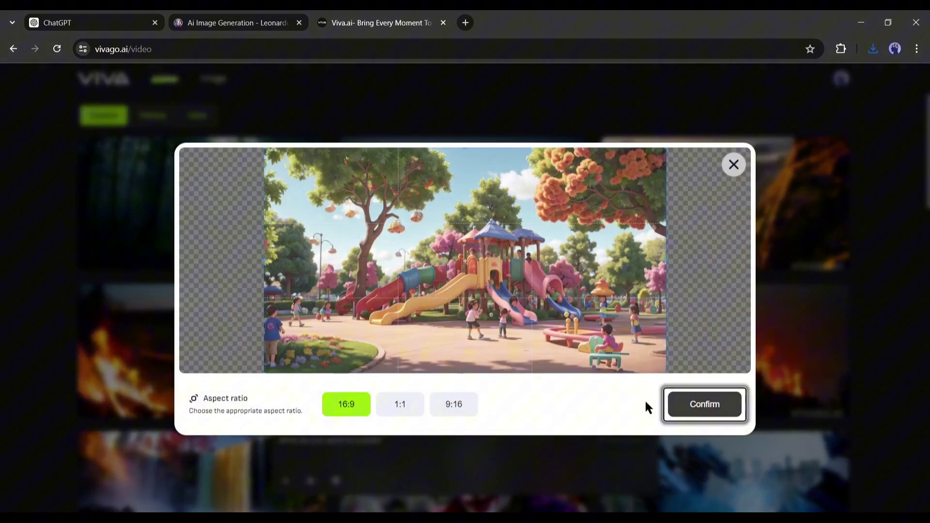
Paste the Opening Scene description as the video prompt and submit the job
{"action": "left_click", "coordinate": [311, 481]}
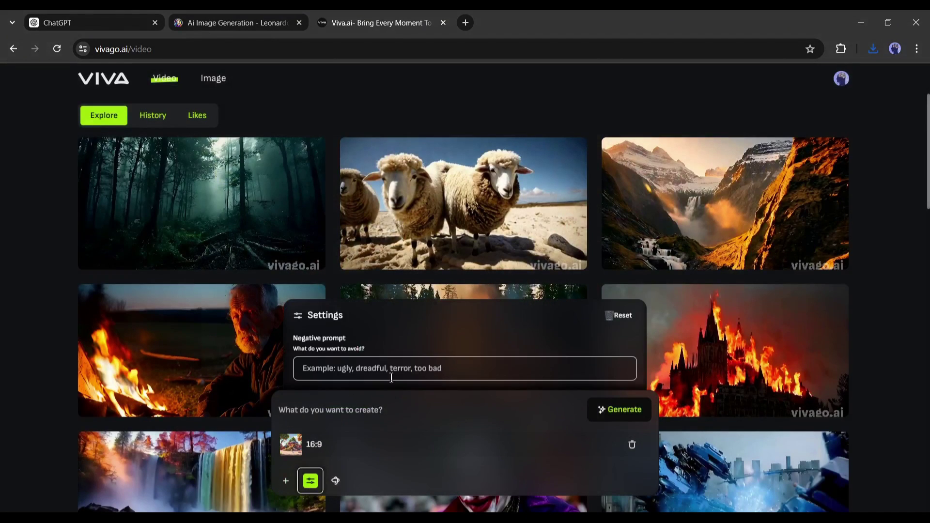
{"action": "left_click", "coordinate": [336, 481]}
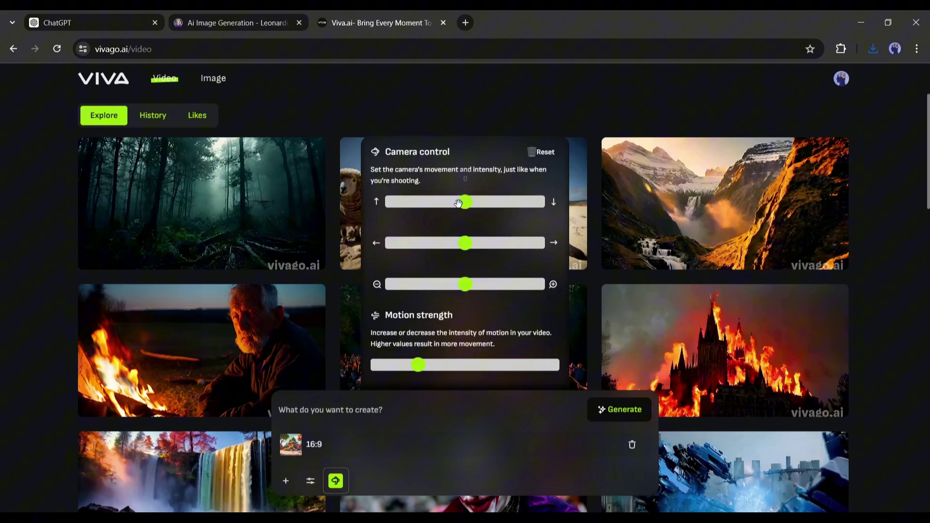
{"action": "mouse_move", "coordinate": [434, 367]}
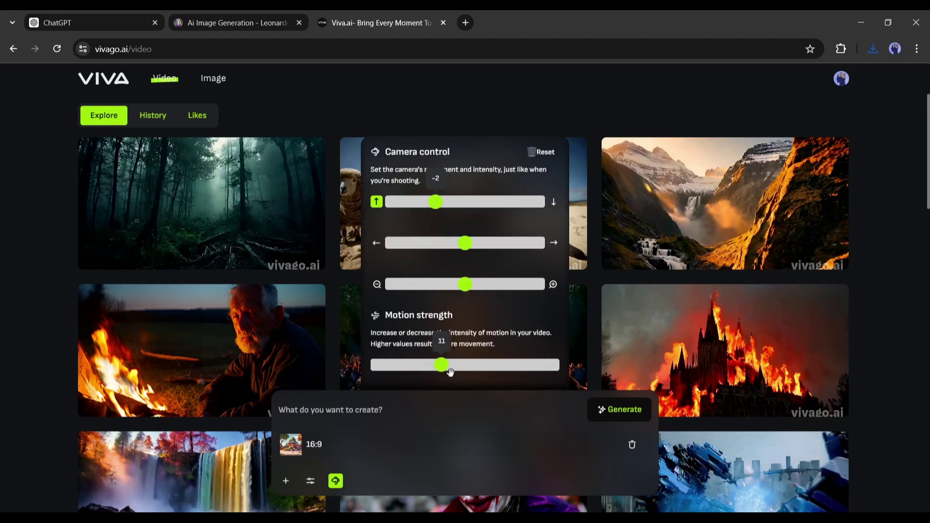
{"action": "left_click", "coordinate": [88, 23]}
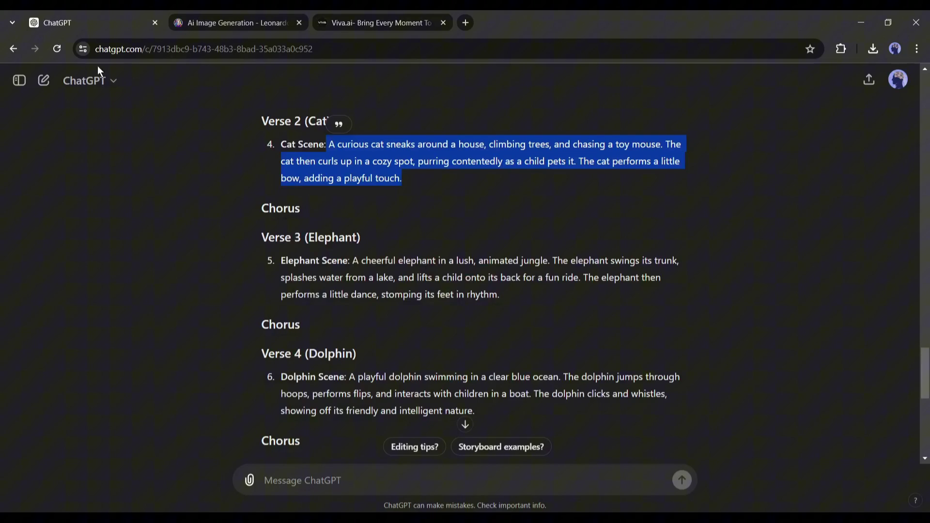
{"action": "scroll", "coordinate": [385, 168], "scroll_direction": "up", "scroll_amount": 10}
{"action": "left_click_drag", "start_coordinate": [350, 248], "coordinate": [491, 270]}
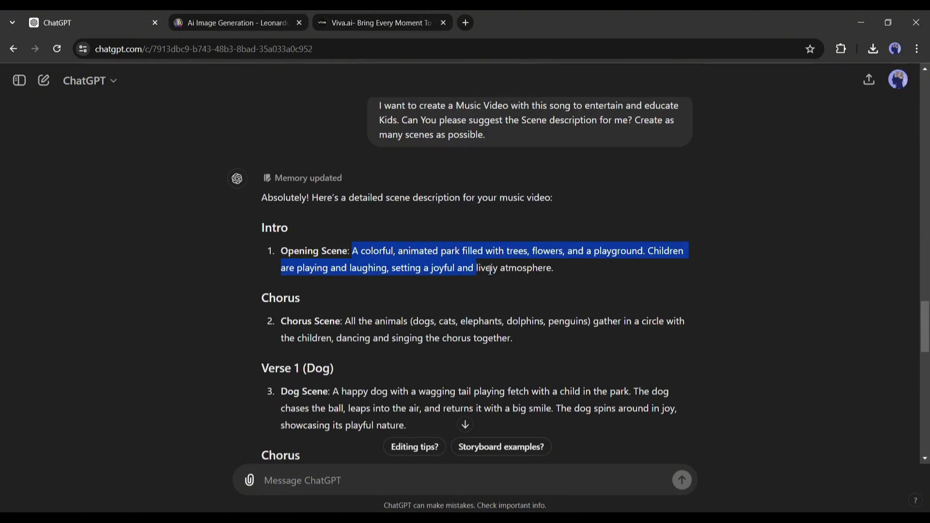
{"action": "left_click", "coordinate": [406, 23]}
{"action": "key", "text": "ctrl+v"}
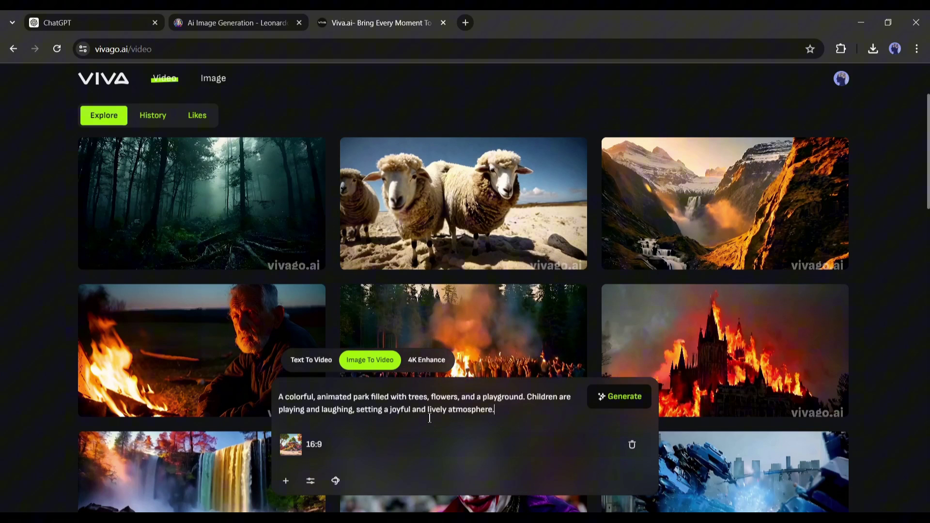
{"action": "left_click", "coordinate": [634, 396]}
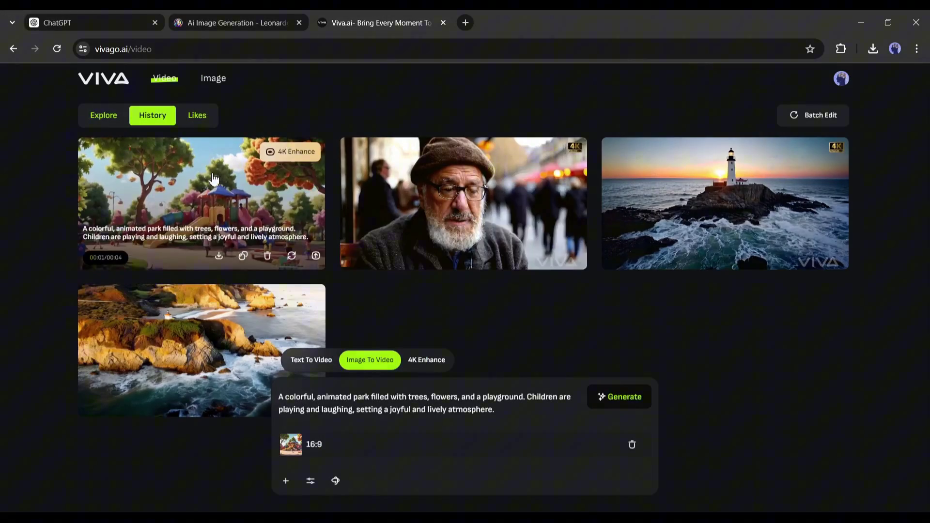
Preview the finished playground clip, then swap in the elephant scene image as the source
{"action": "left_click", "coordinate": [214, 178]}
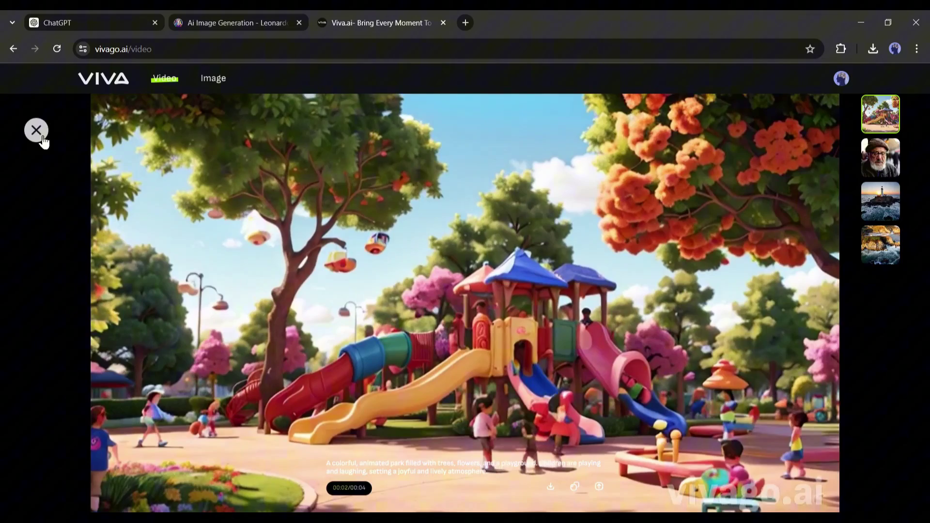
{"action": "left_click", "coordinate": [42, 140]}
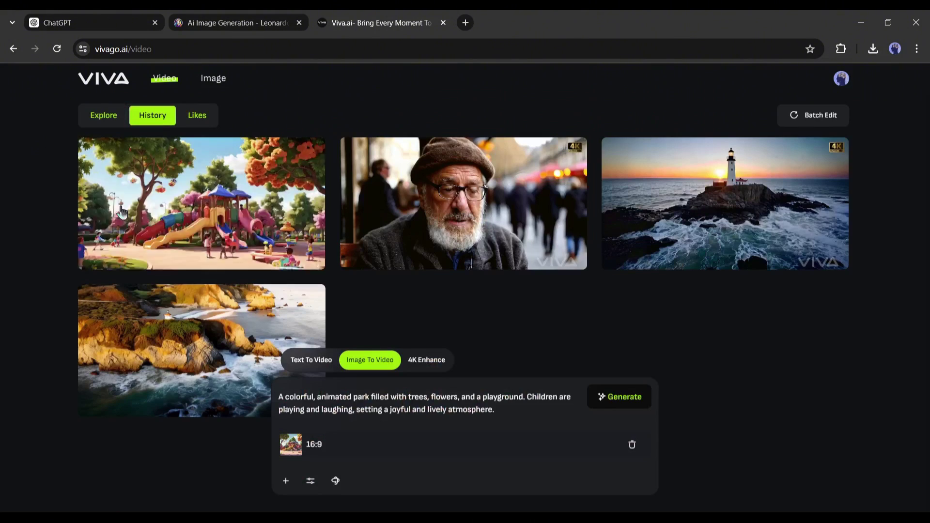
{"action": "left_click", "coordinate": [632, 445]}
{"action": "left_click", "coordinate": [286, 481]}
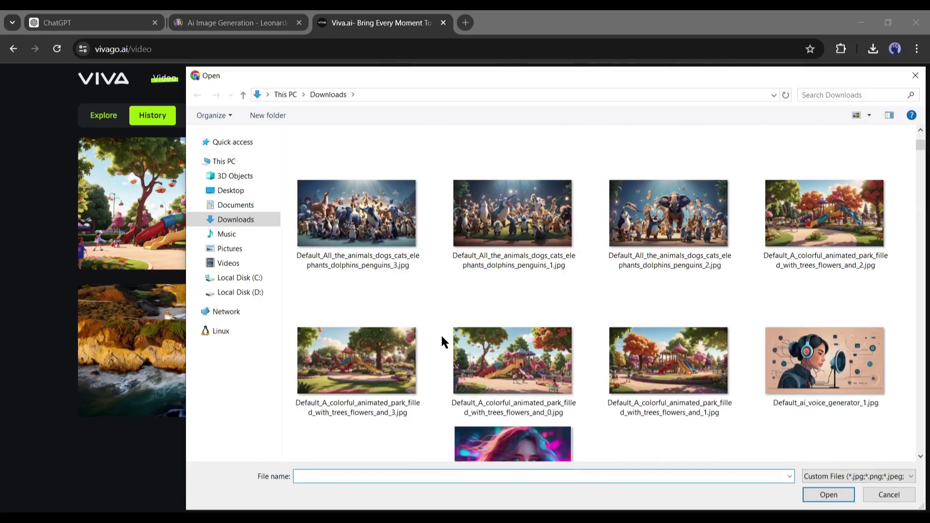
{"action": "double_click", "coordinate": [676, 247]}
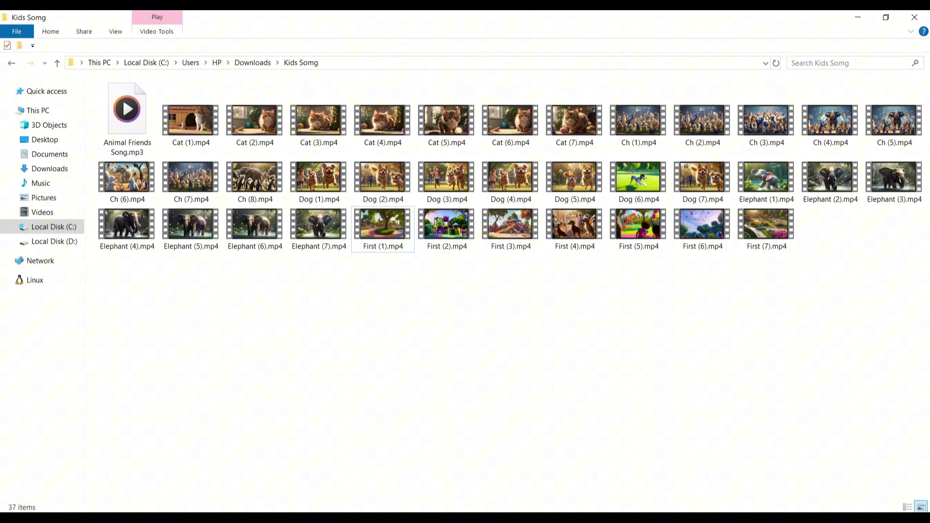
Import all 36 scene clips and lay them on the timeline with the First clips leading
{"action": "left_click_drag", "start_coordinate": [224, 227], "coordinate": [263, 235]}
{"action": "scroll", "coordinate": [327, 223], "scroll_direction": "down", "scroll_amount": 10}
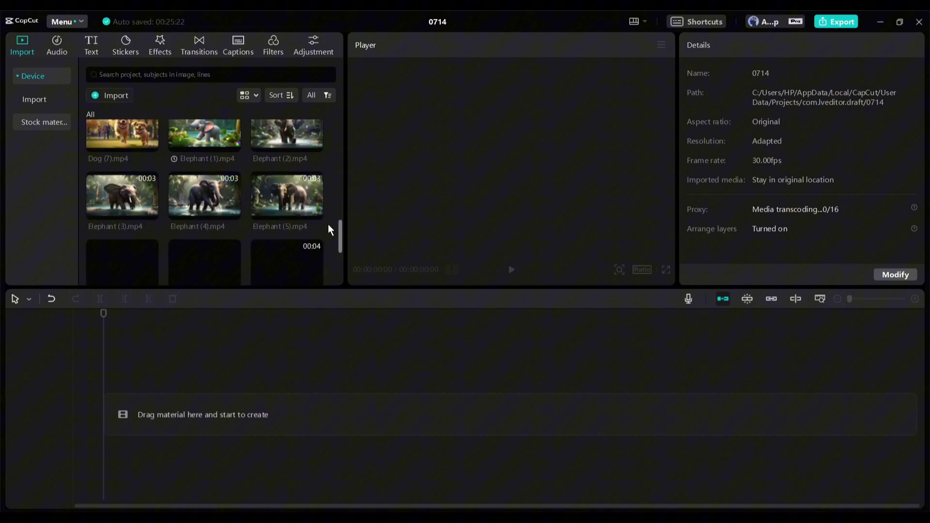
{"action": "scroll", "coordinate": [291, 225], "scroll_direction": "down", "scroll_amount": 3}
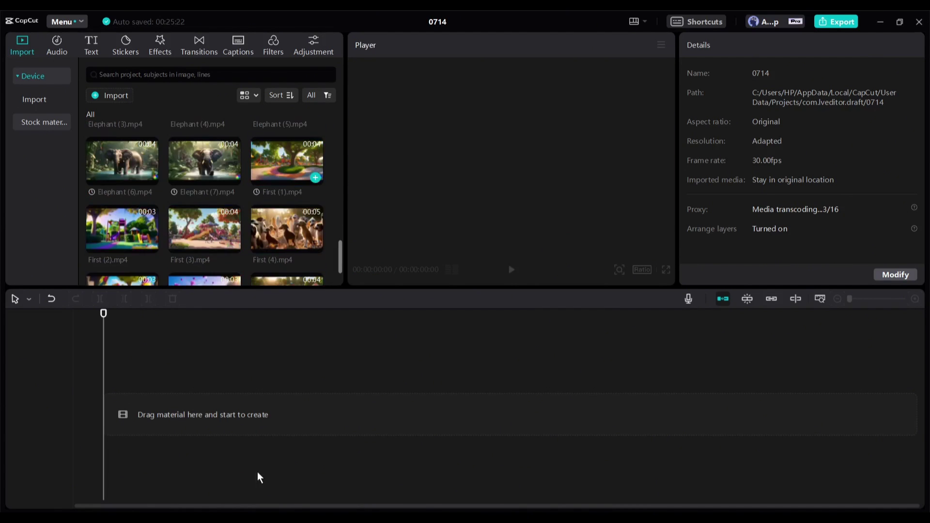
{"action": "left_click_drag", "start_coordinate": [258, 478], "coordinate": [204, 415]}
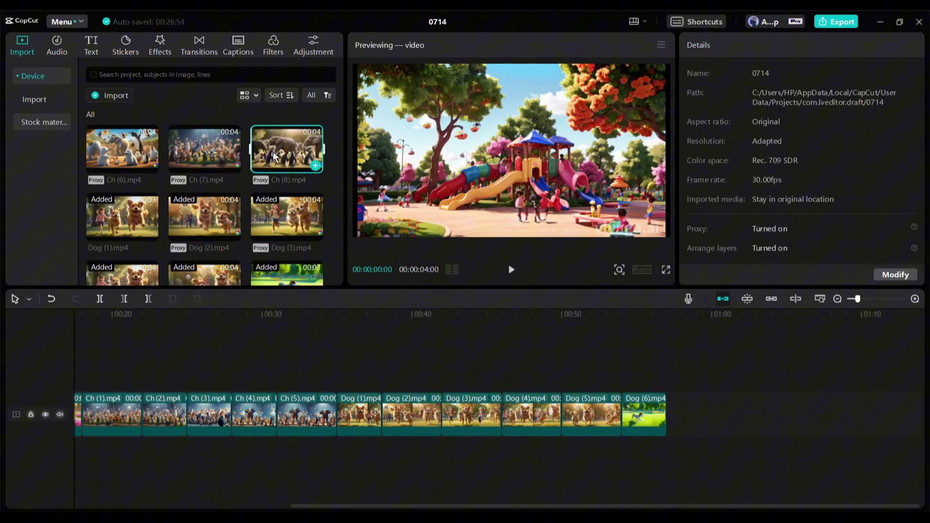
{"action": "left_click_drag", "start_coordinate": [274, 156], "coordinate": [799, 384]}
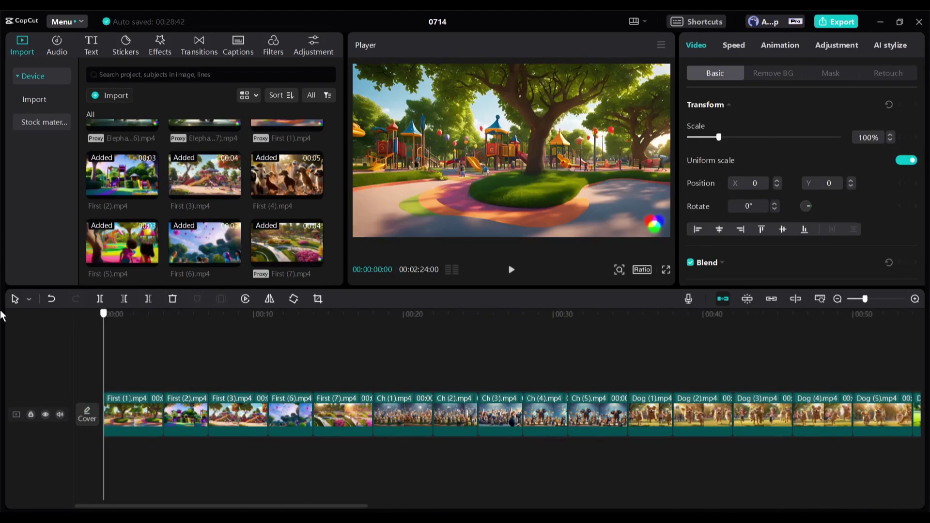
Add Animal Friends Song.mp3 as the soundtrack beneath the clips
{"action": "left_click", "coordinate": [145, 465]}
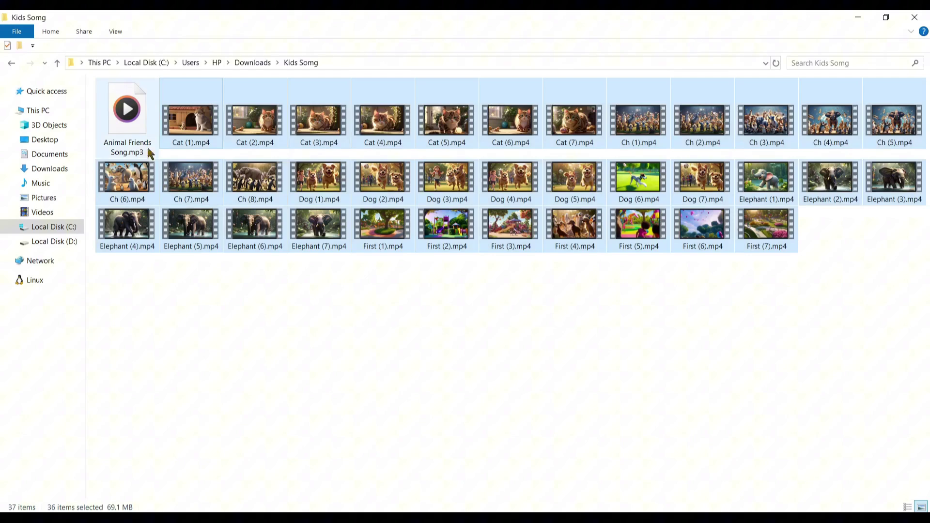
{"action": "left_click_drag", "start_coordinate": [149, 151], "coordinate": [268, 479]}
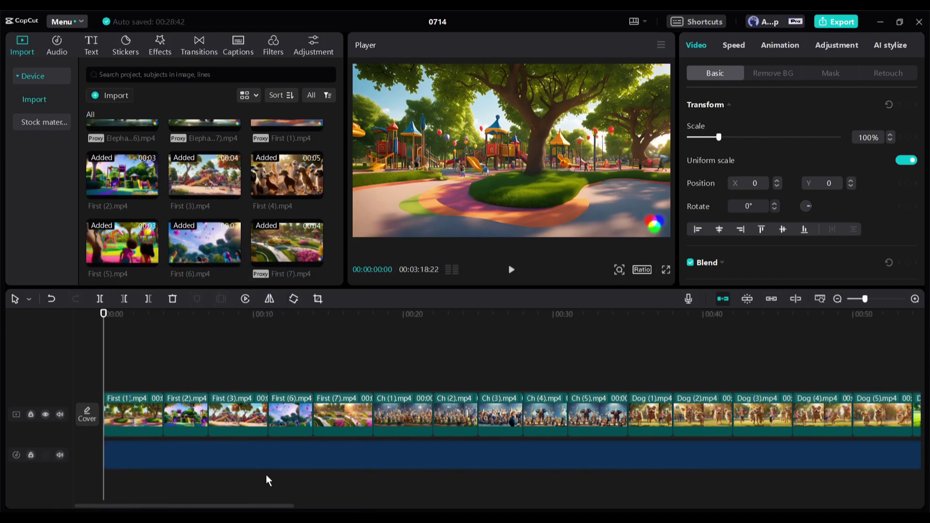
{"action": "left_click", "coordinate": [396, 469]}
Slow the opening park clips to 0.7x, 0.7x and 0.6x, then play back to check pacing
{"action": "left_click", "coordinate": [131, 414]}
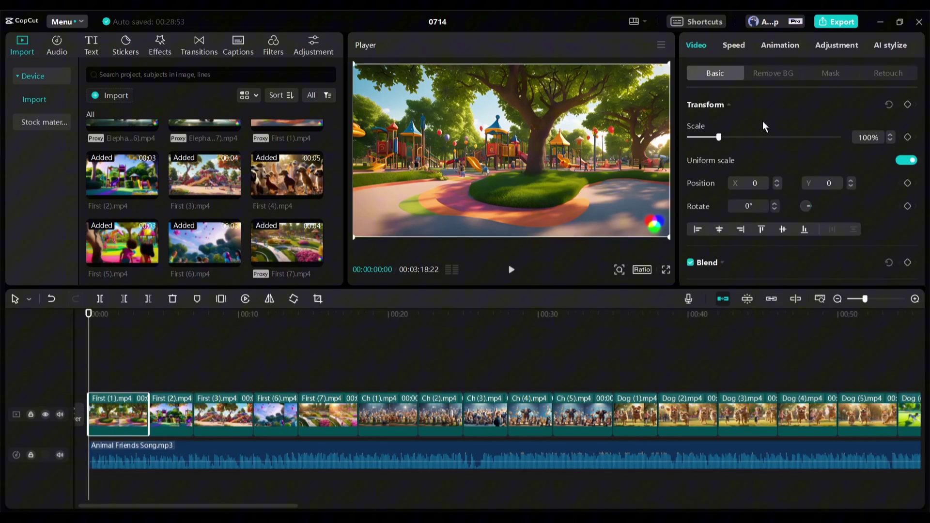
{"action": "left_click", "coordinate": [734, 44]}
{"action": "left_click", "coordinate": [196, 414]}
{"action": "left_click", "coordinate": [286, 414]}
{"action": "left_click_drag", "start_coordinate": [722, 121], "coordinate": [714, 122]}
{"action": "left_click", "coordinate": [383, 414]}
{"action": "left_click_drag", "start_coordinate": [722, 122], "coordinate": [711, 121]}
{"action": "left_click", "coordinate": [458, 414]}
{"action": "key", "text": "space"}
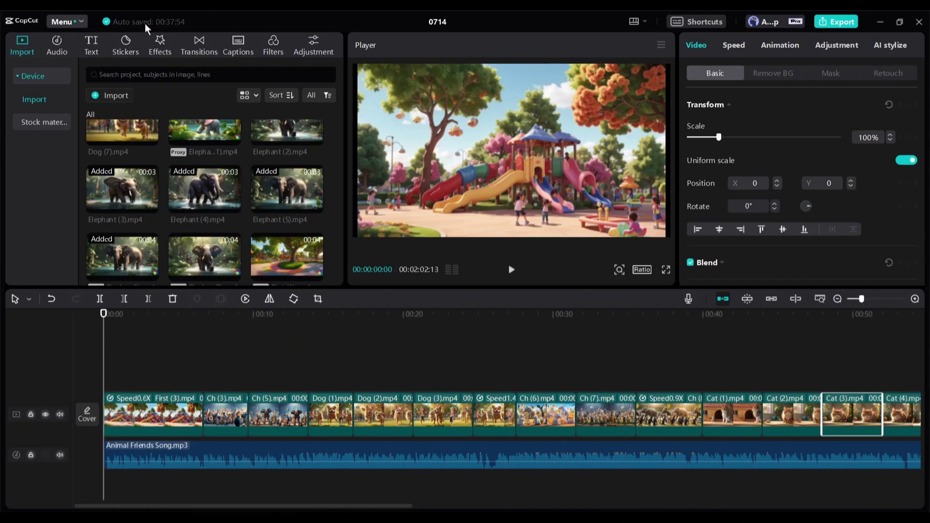
Search the transitions for 'mix' and place Mix at four clip junctions on the timeline
{"action": "left_click", "coordinate": [199, 44]}
{"action": "left_click", "coordinate": [245, 77]}
{"action": "type", "text": "mix"}
{"action": "key", "text": "Return"}
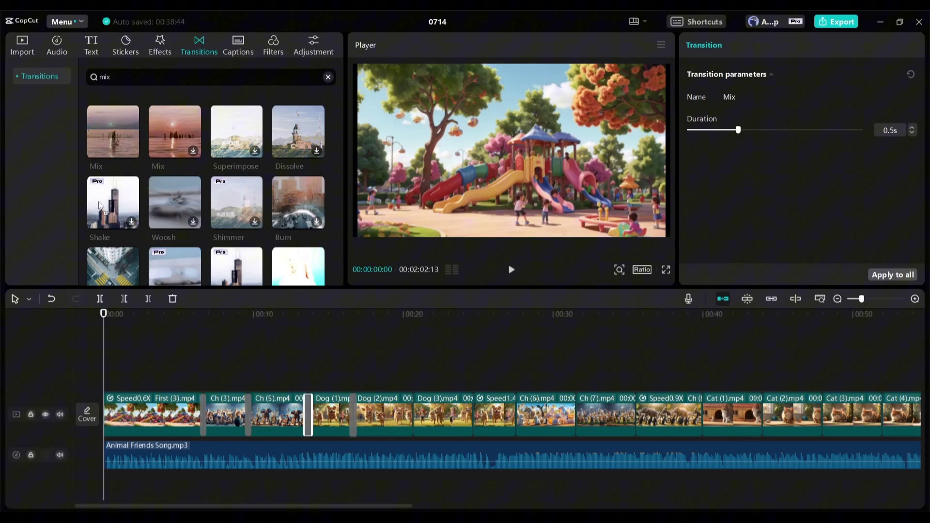
{"action": "left_click_drag", "start_coordinate": [160, 156], "coordinate": [517, 414]}
{"action": "left_click_drag", "start_coordinate": [160, 157], "coordinate": [637, 415]}
{"action": "left_click_drag", "start_coordinate": [112, 131], "coordinate": [703, 415]}
{"action": "left_click_drag", "start_coordinate": [113, 131], "coordinate": [763, 414]}
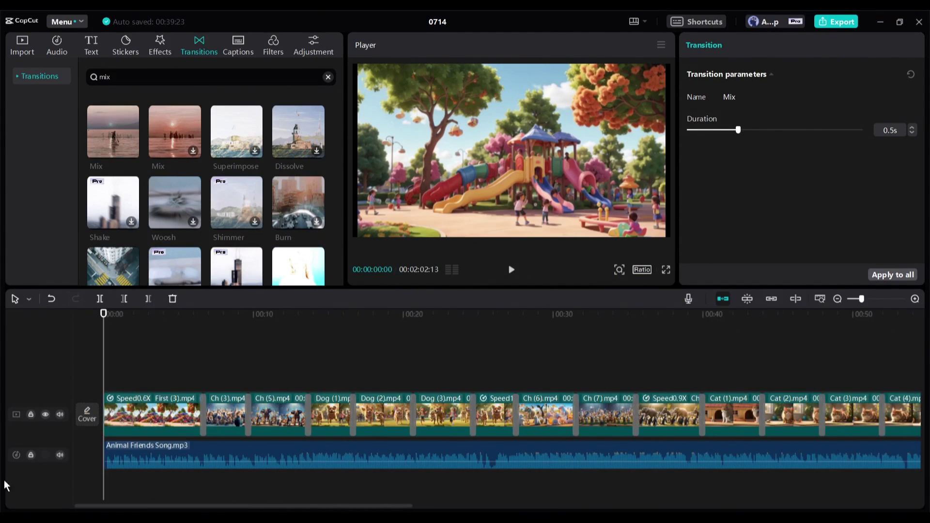
Export the video as 'Kids Song' at 1080P/30fps
{"action": "key", "text": "ctrl+e"}
{"action": "type", "text": "Kids Song"}
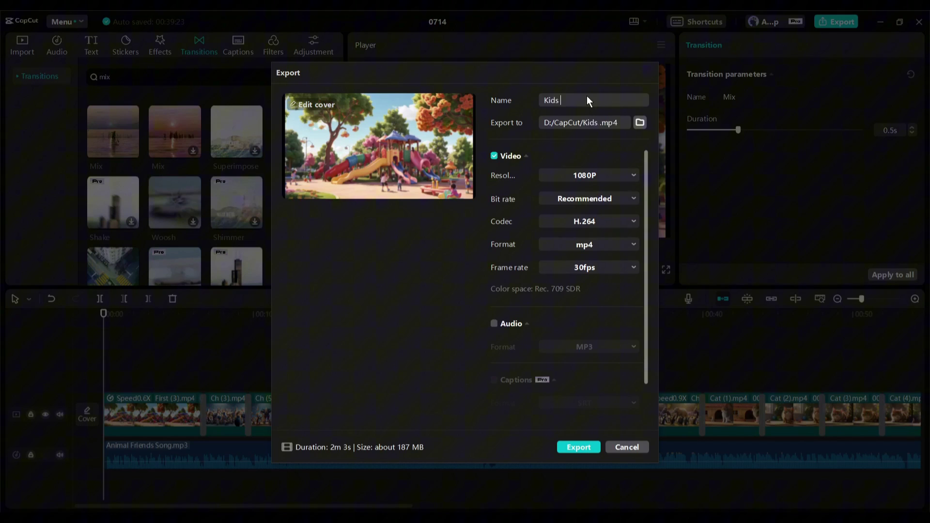
{"action": "left_click", "coordinate": [579, 447]}
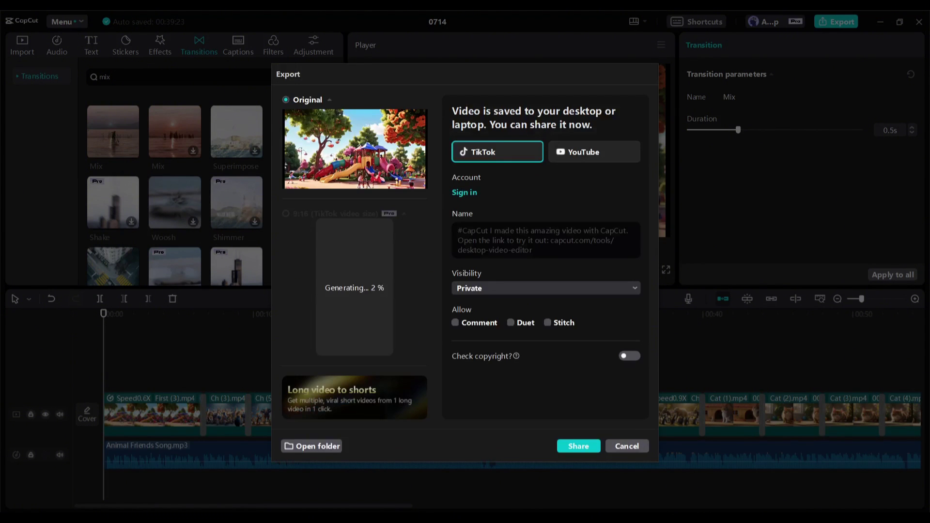